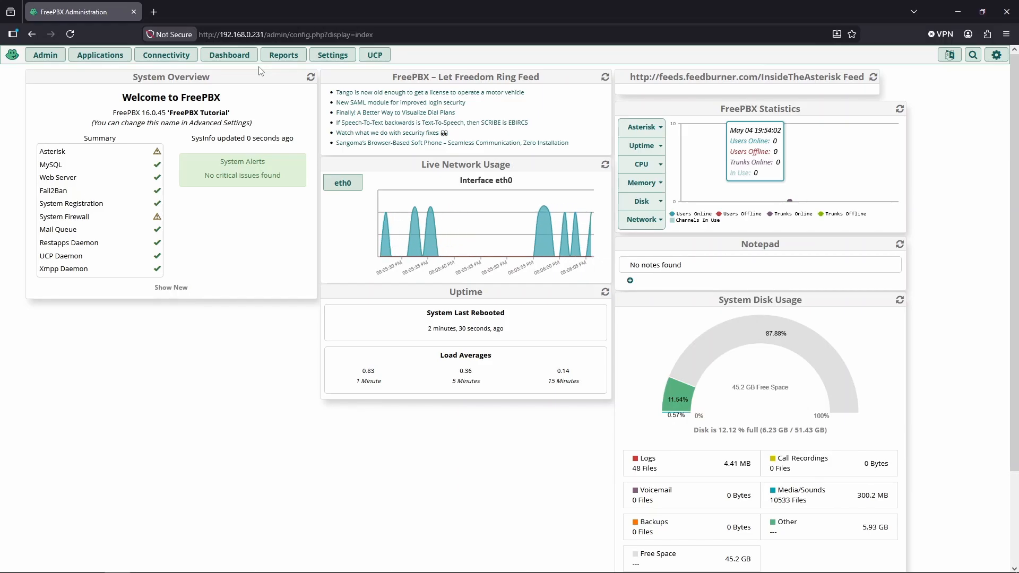
- Refresh the Dashboard's System Overview and Uptime panels to show current status
left_click(311, 79)
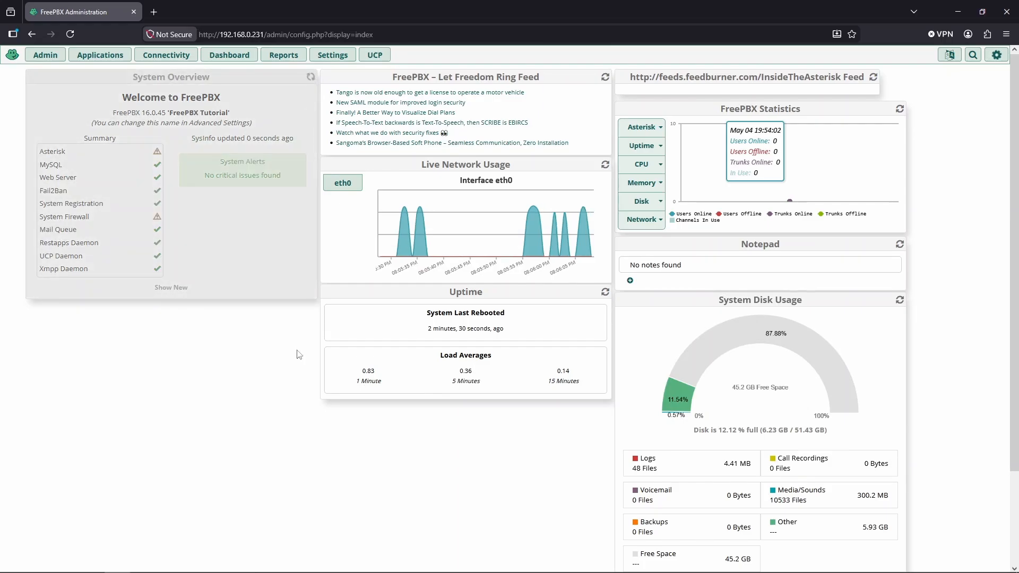
left_click(603, 295)
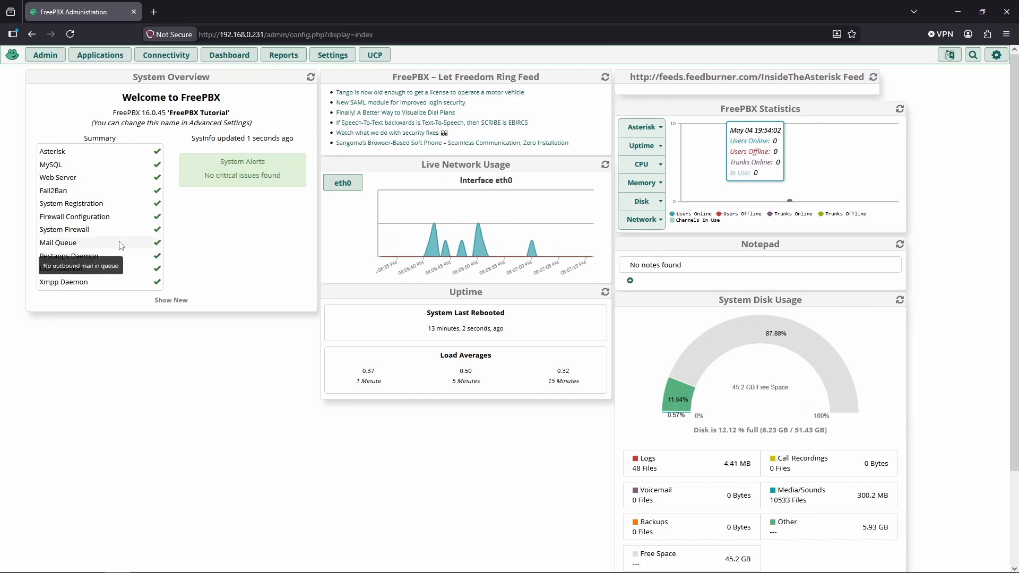
- From Applications > Extensions, start a new SIP [chan_pjsip] extension
mouse_move(101, 62)
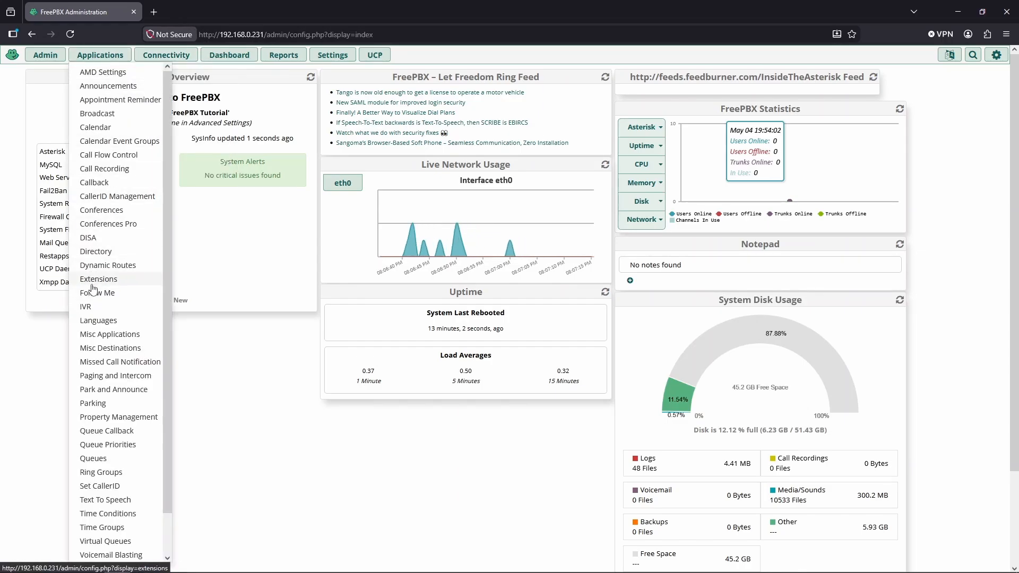
left_click(92, 287)
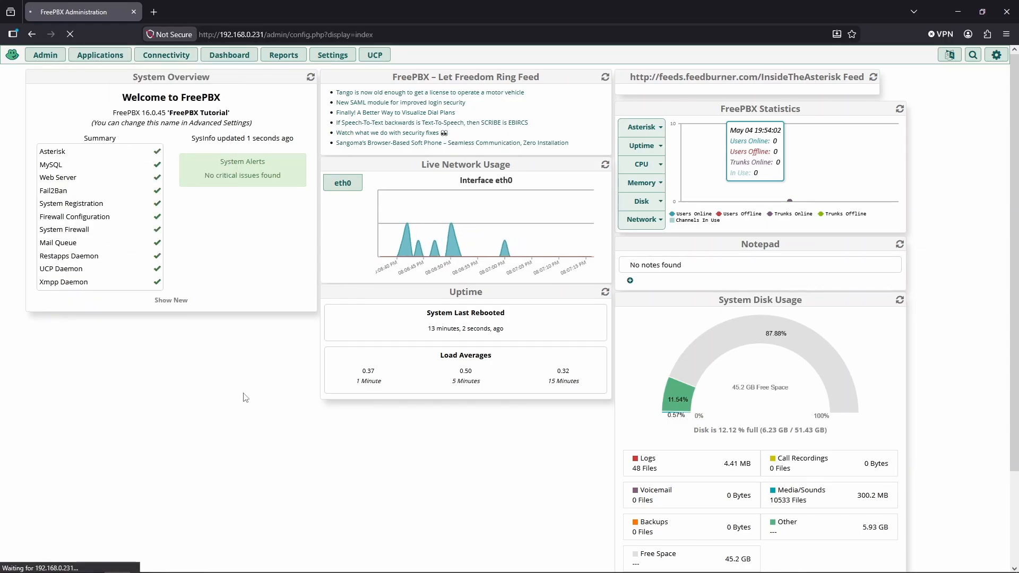
left_click(104, 106)
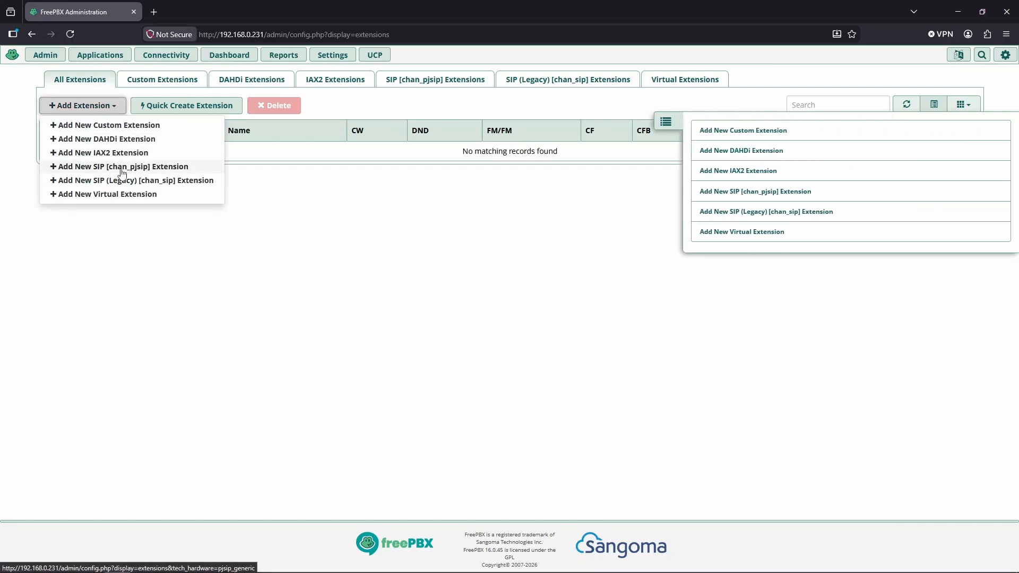
left_click(161, 172)
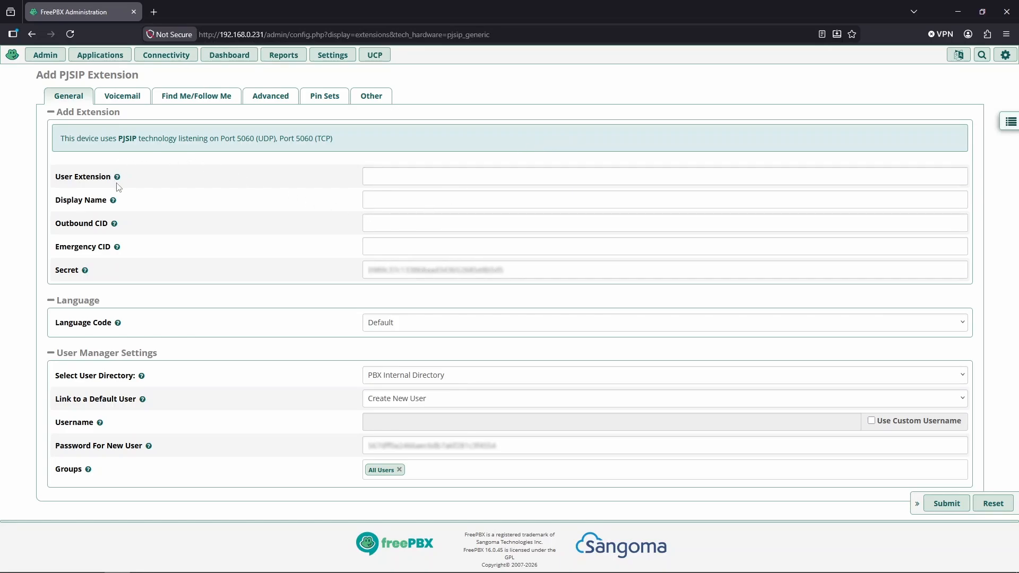
- Enter 1001 as the User Extension and 'Yealink 1' as the Display Name
mouse_move(119, 181)
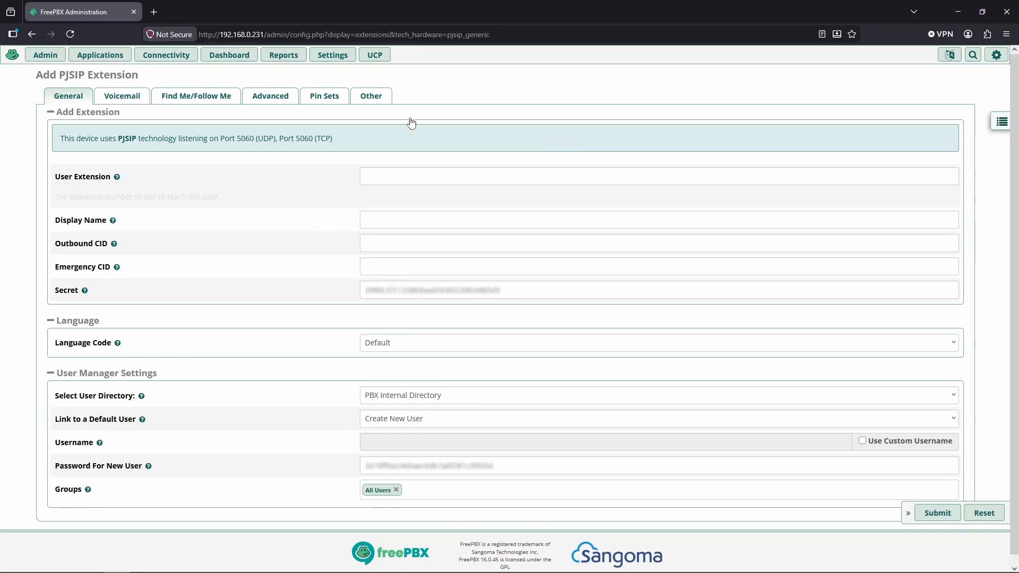
left_click(399, 176)
type("1")
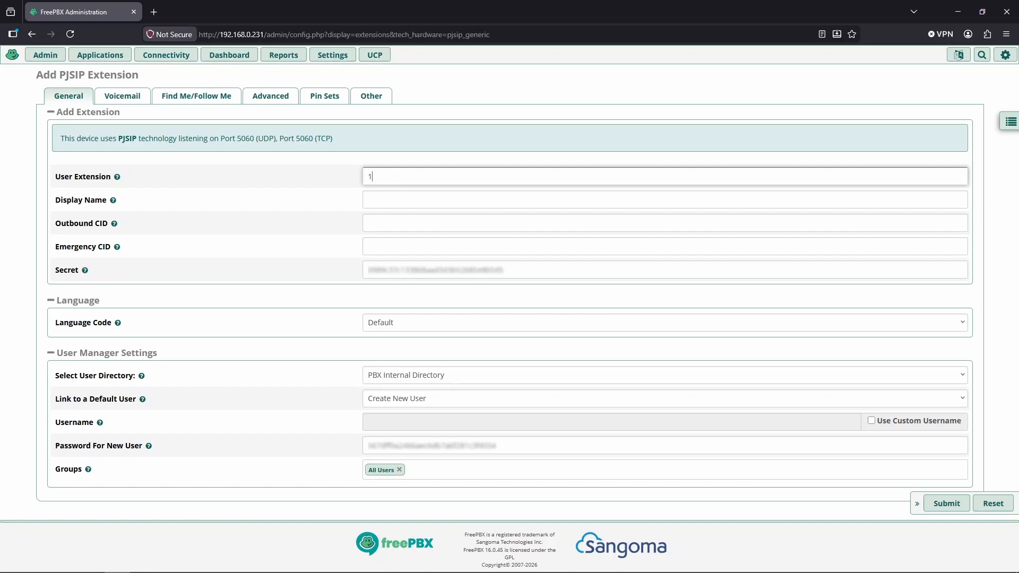
type("001")
left_click(375, 203)
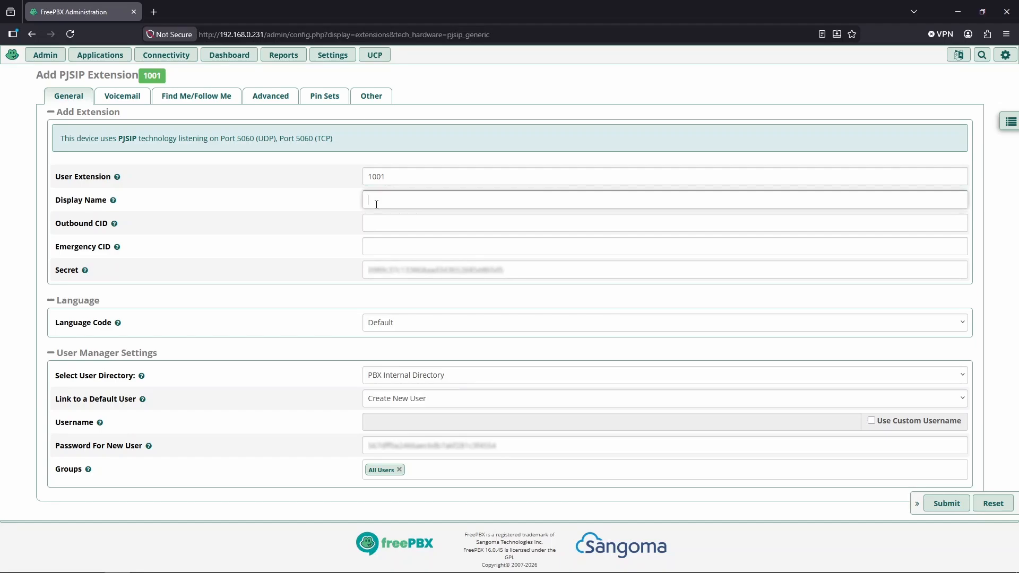
type("Yealink 1")
mouse_move(348, 569)
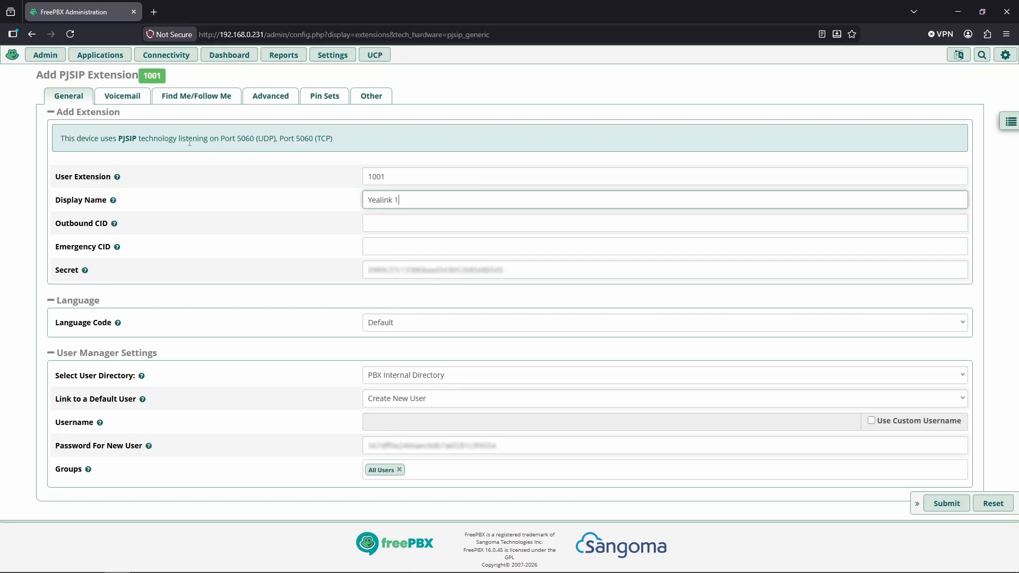
- Overwrite the generated Secret for extension 1001 with a custom Good-rated password
double_click(378, 264)
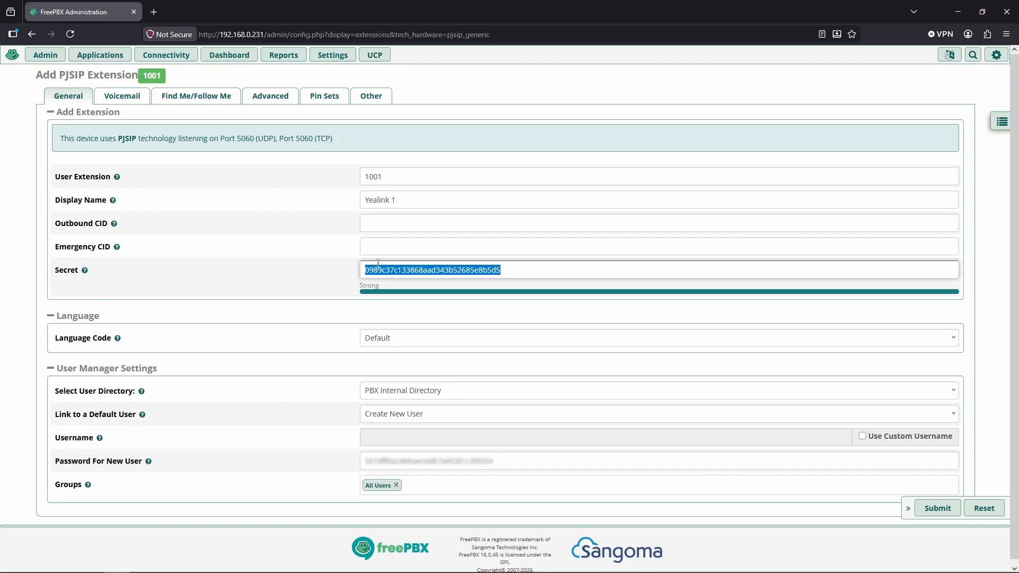
mouse_move(87, 273)
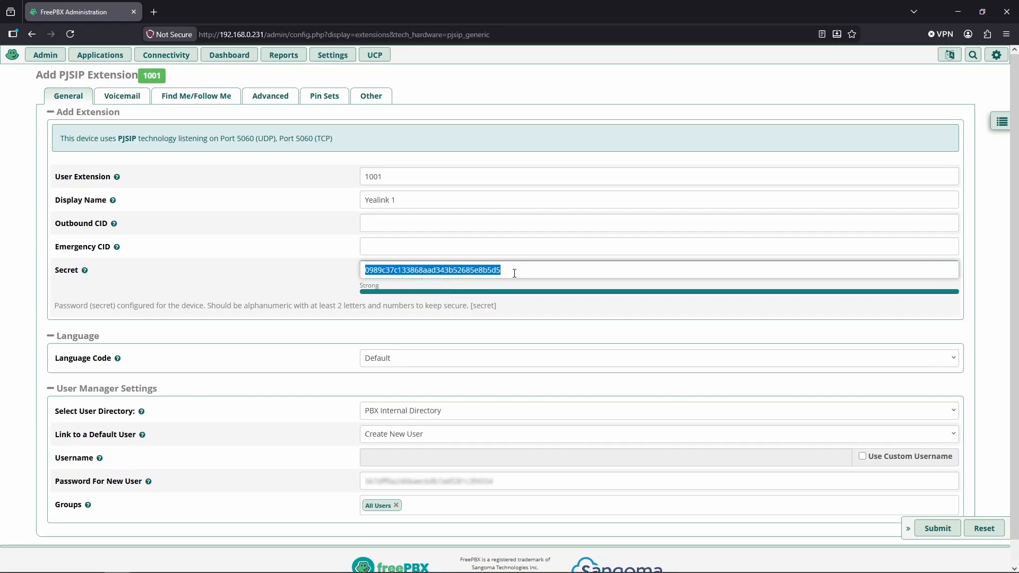
left_click_drag(513, 272, 248, 243)
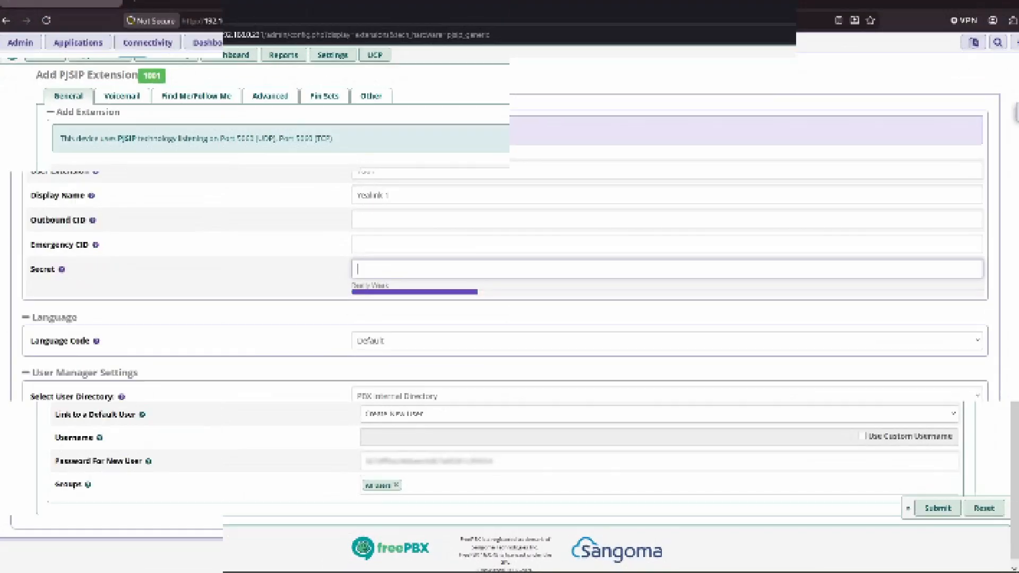
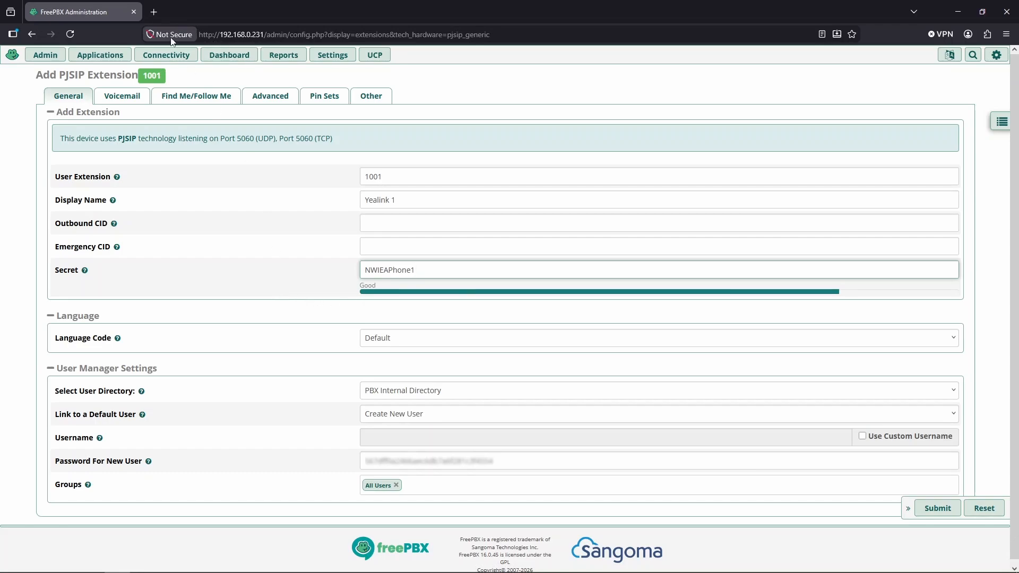
left_click(207, 205)
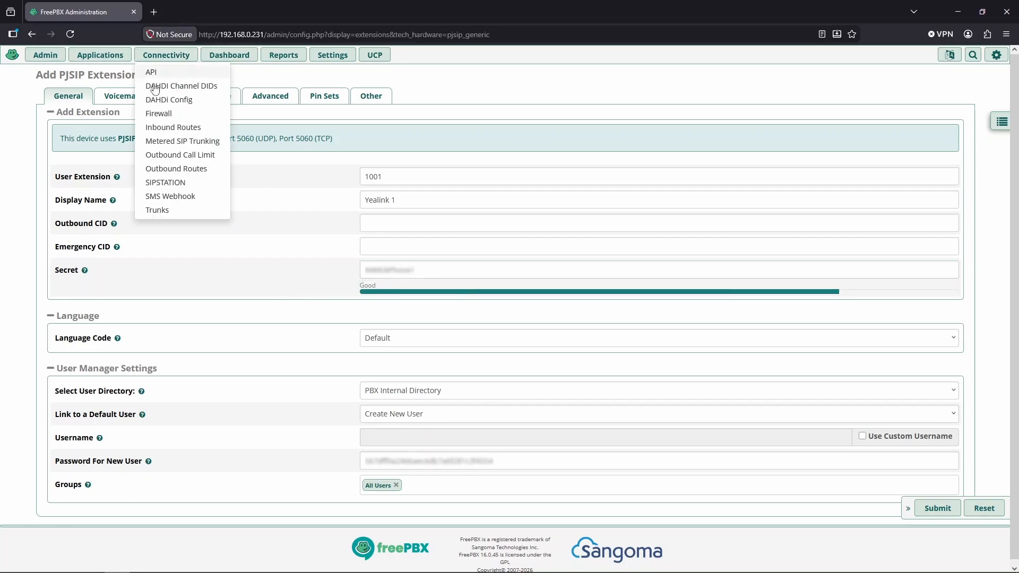
- Enable voicemail for extension 1001 and set its voicemail password
left_click(118, 100)
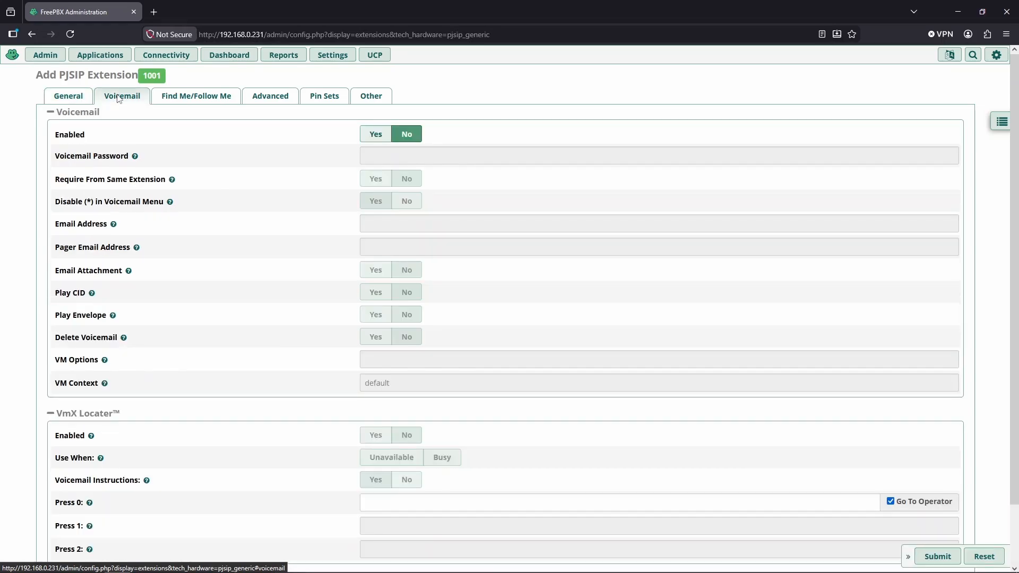
left_click(375, 134)
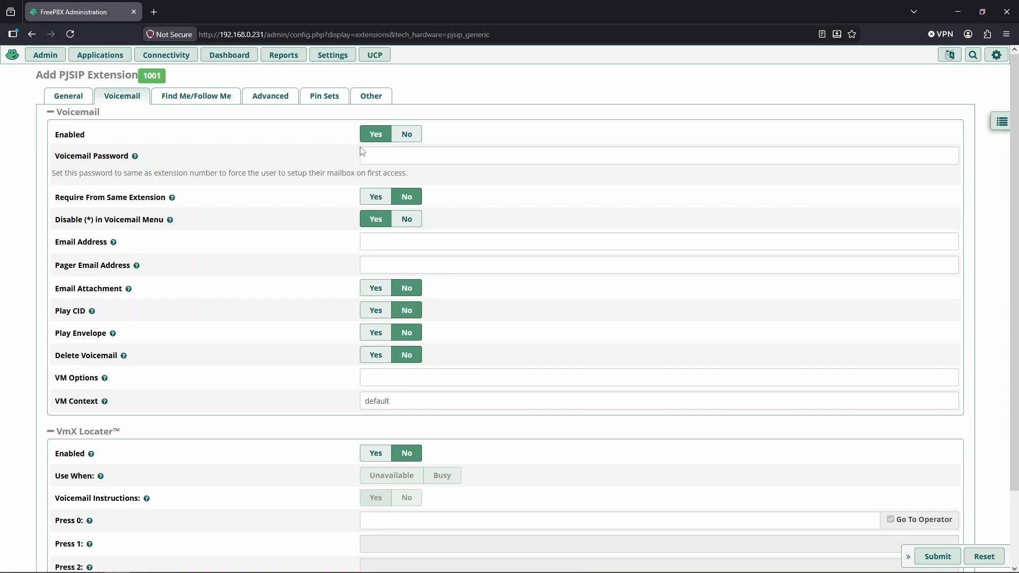
left_click(385, 151)
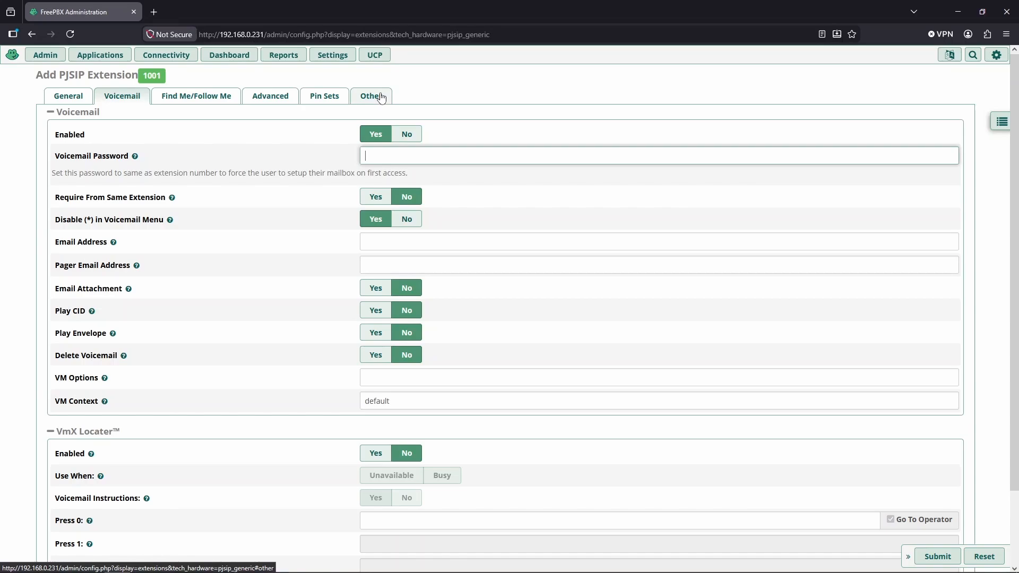
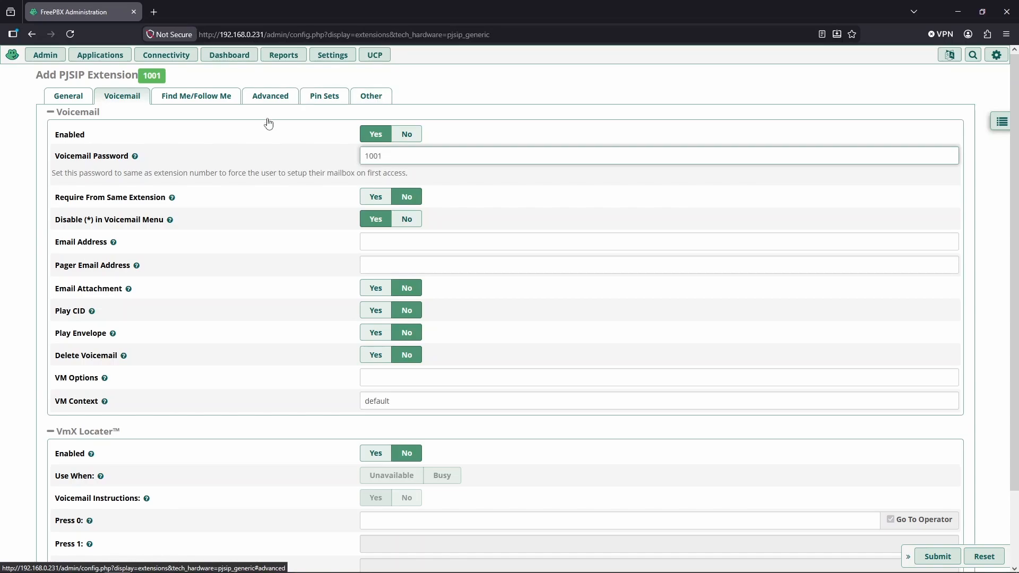
scroll(250, 117, "down", 3)
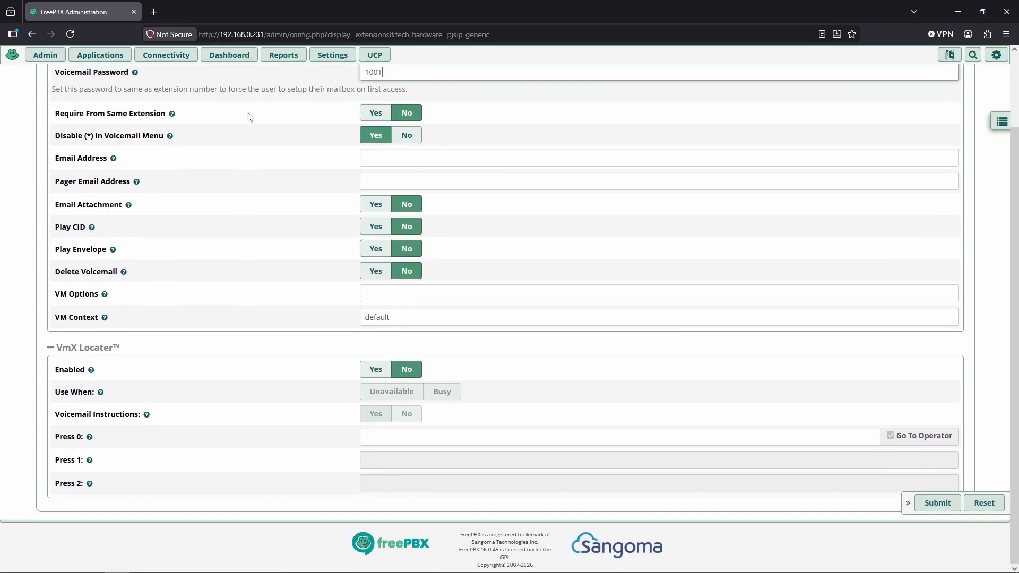
scroll(249, 118, "up", 3)
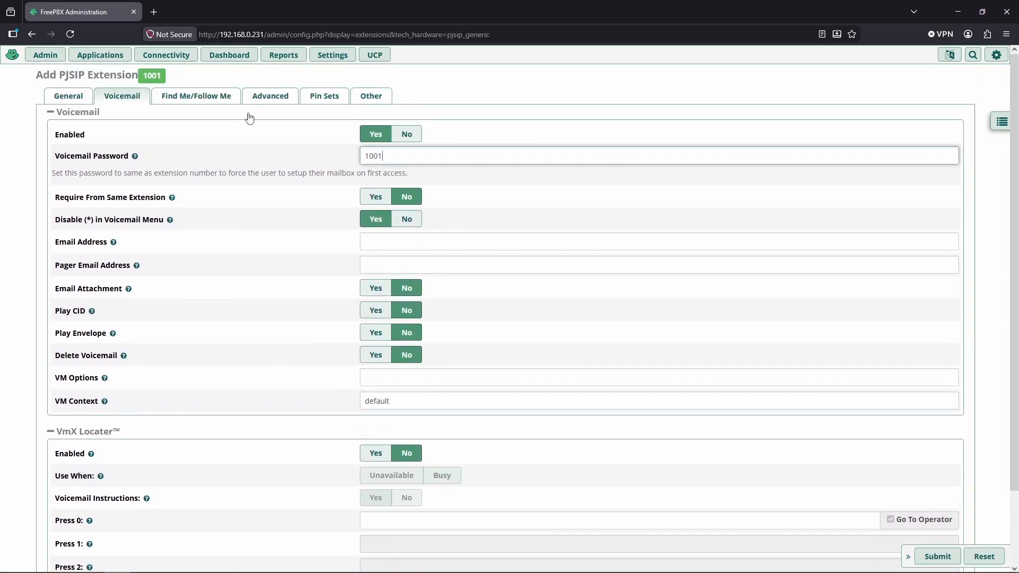
- Review the Find Me/Follow Me, Advanced, Pin Sets and Other tabs, ending on General
left_click(238, 100)
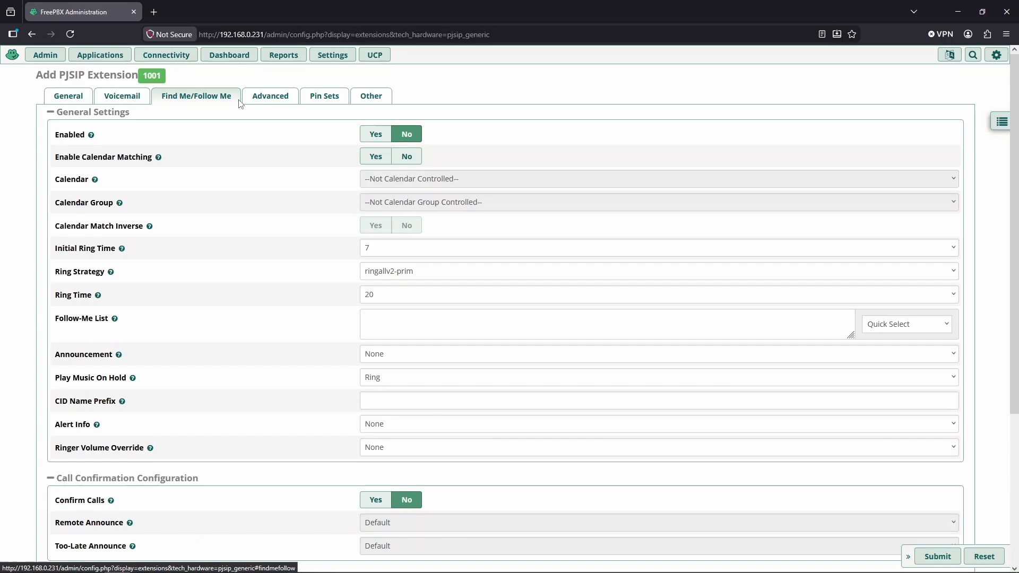
left_click(272, 106)
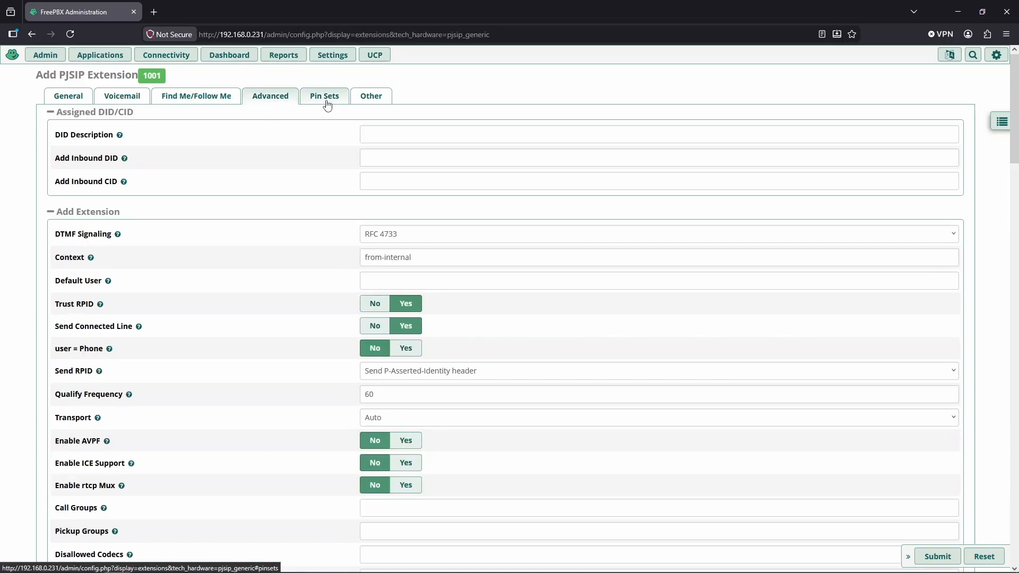
left_click(325, 98)
left_click(371, 97)
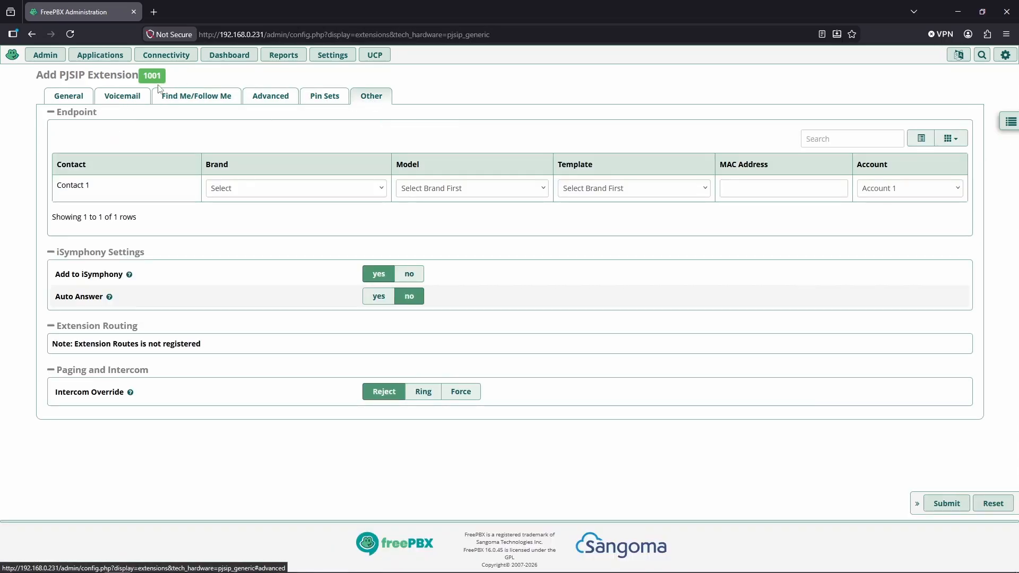
left_click(122, 95)
left_click(69, 96)
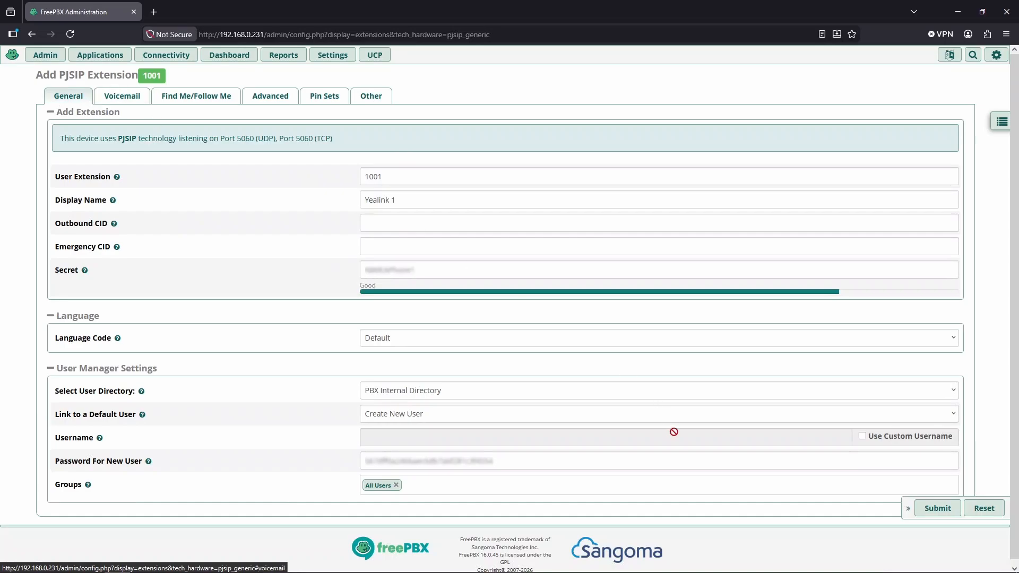
- Submit extension 1001 and start another new SIP [chan_pjsip] extension
left_click(937, 509)
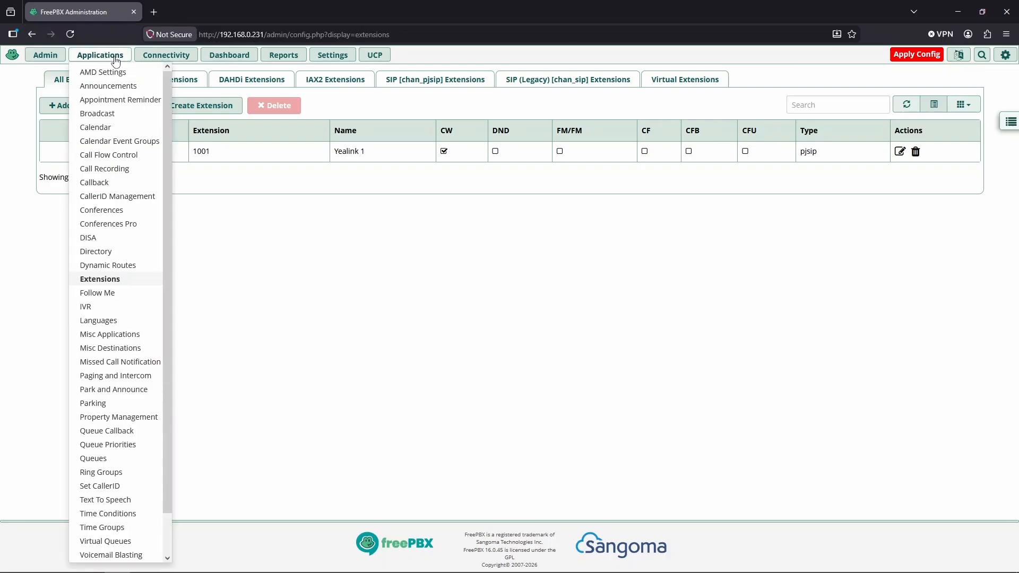
left_click(105, 104)
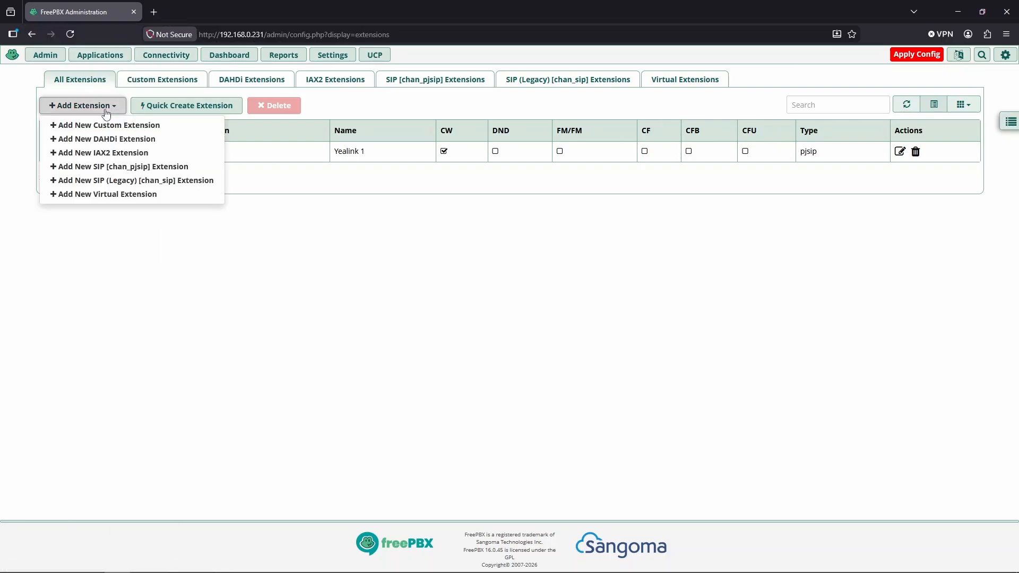
left_click(116, 168)
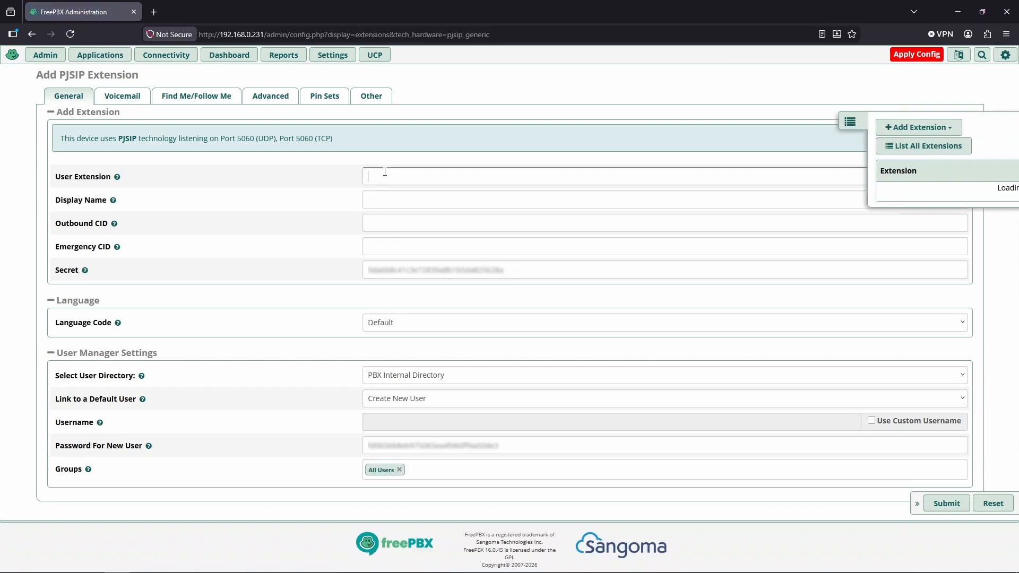
- Enter 1002 as the User Extension and 'Yealink 2' as the Display Name
left_click(382, 176)
type("1002")
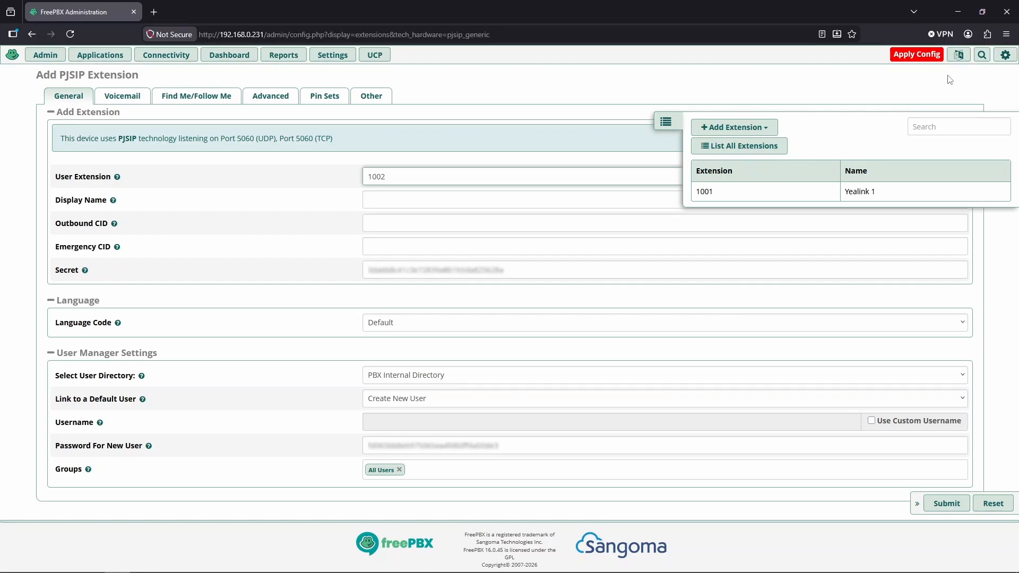
mouse_move(1005, 54)
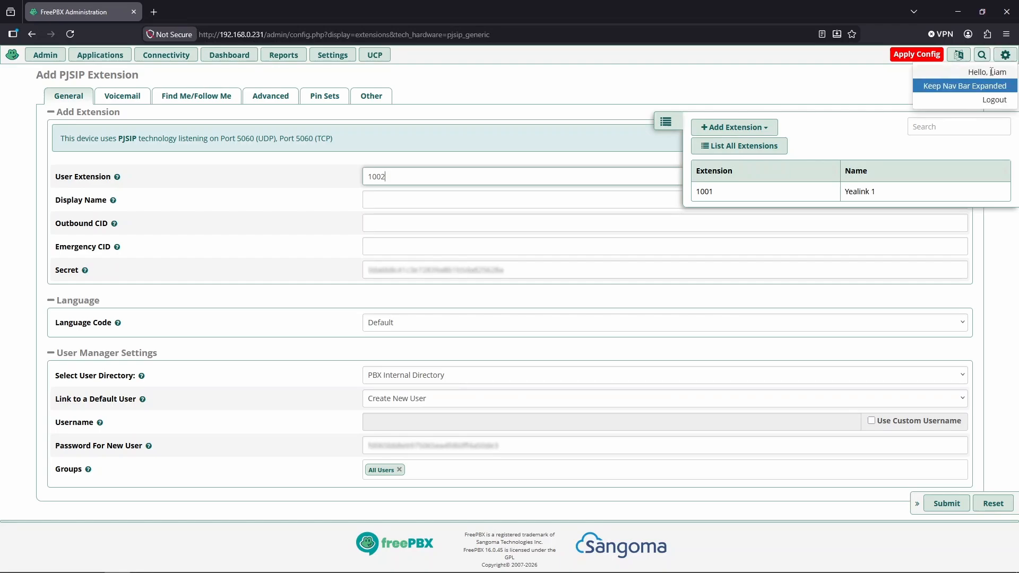
left_click(925, 91)
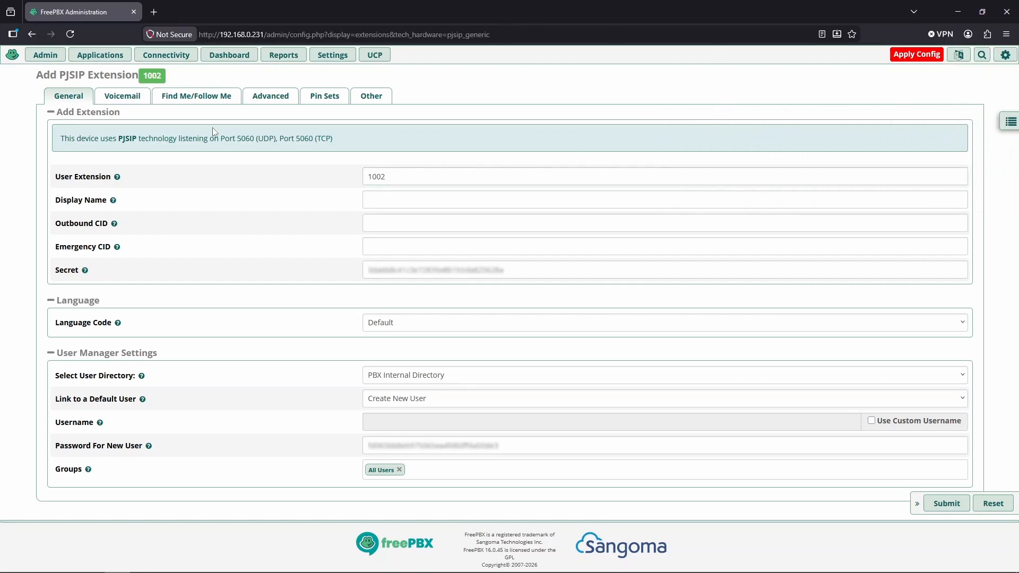
left_click(403, 198)
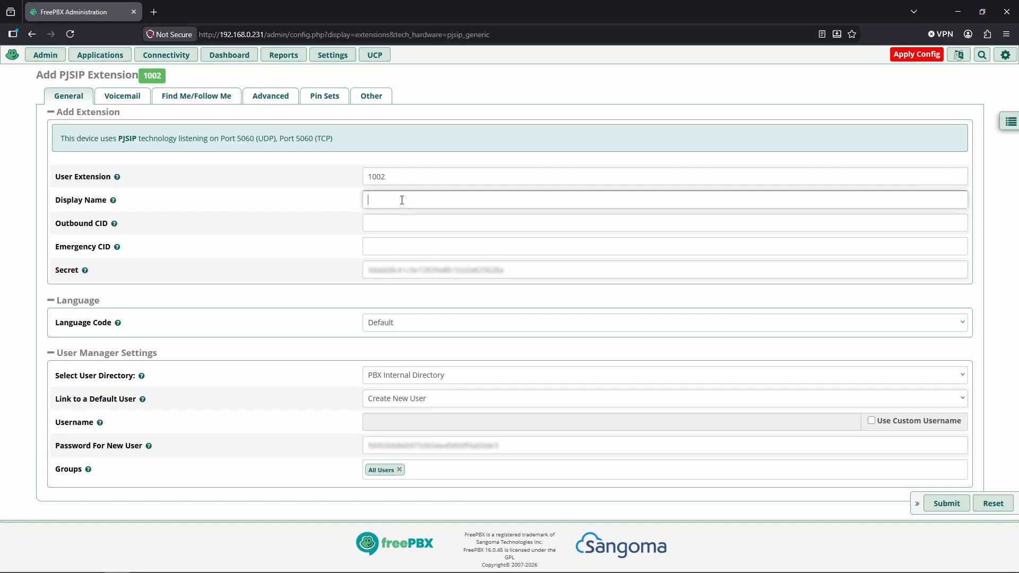
type("Yealink 2")
- Replace the generated Secret with a custom one and enable voicemail with a password
double_click(414, 272)
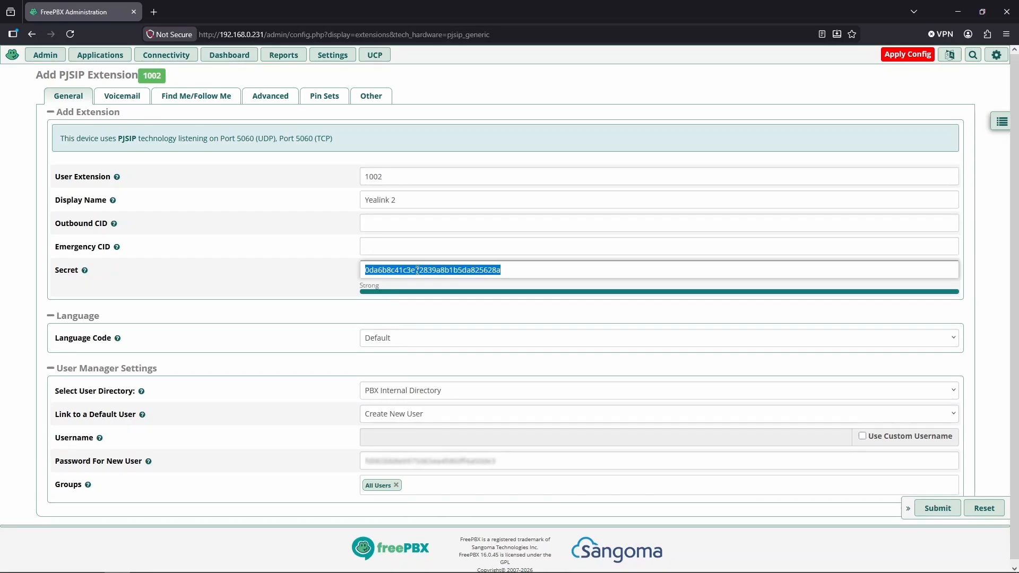
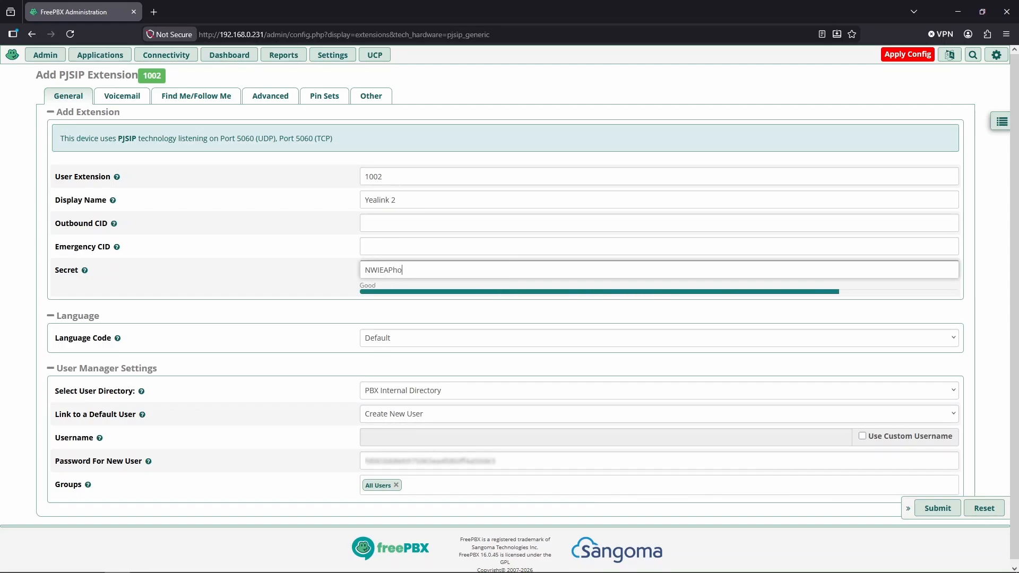
left_click(140, 57)
left_click(122, 96)
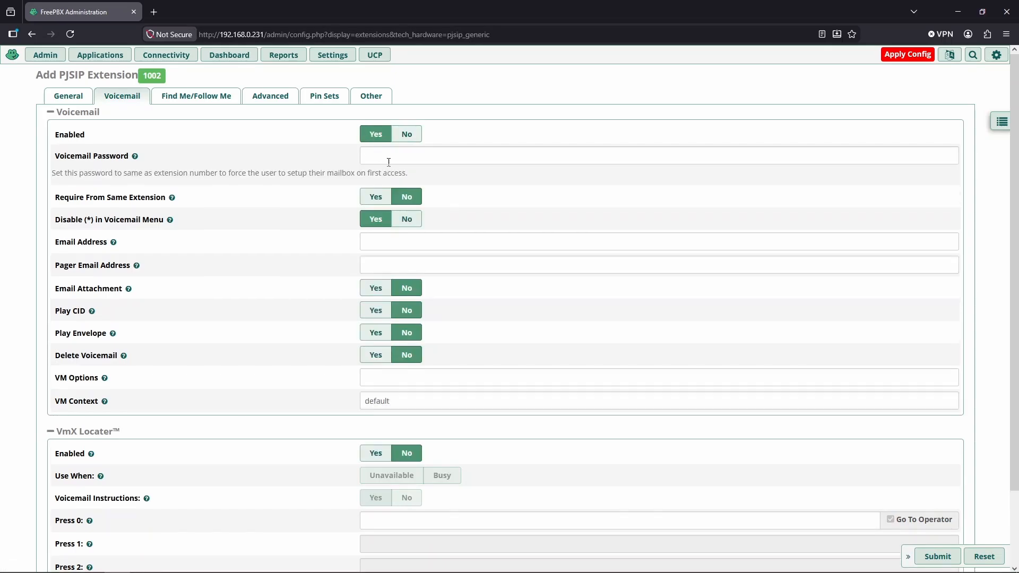
left_click(388, 156)
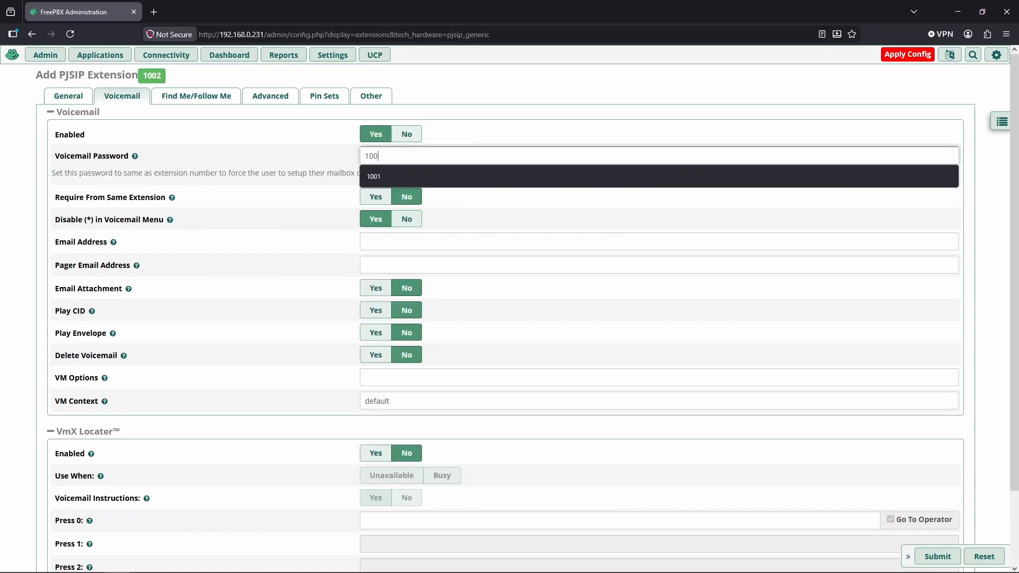
left_click(76, 101)
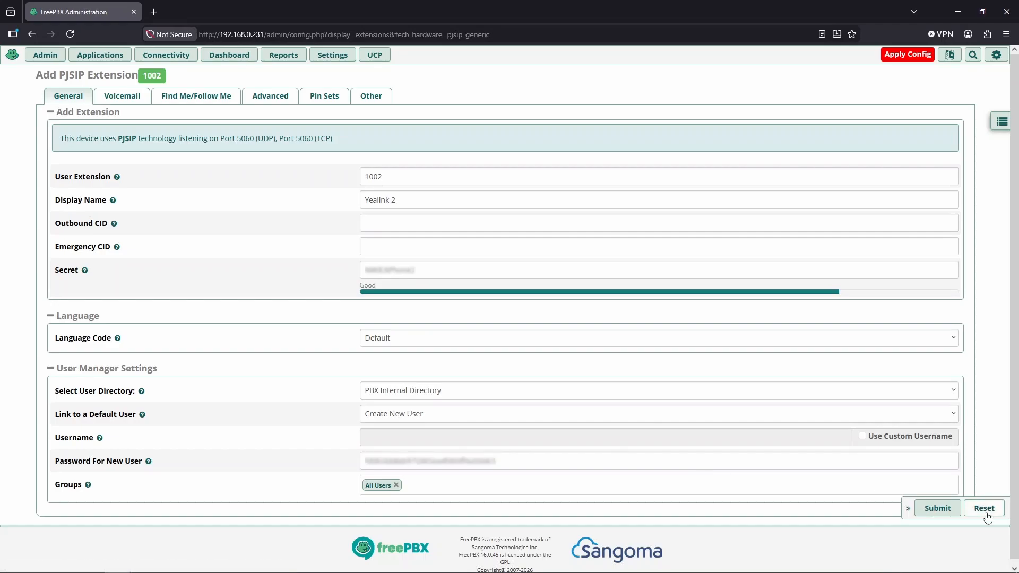
- Submit extension 1002 and run Apply Config to reload the changes
left_click(936, 508)
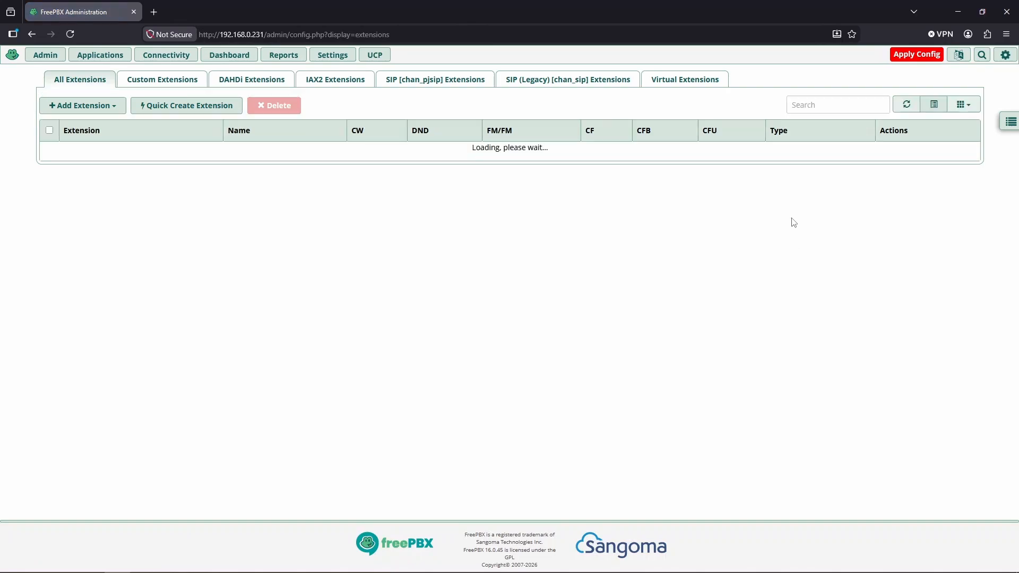
left_click(906, 62)
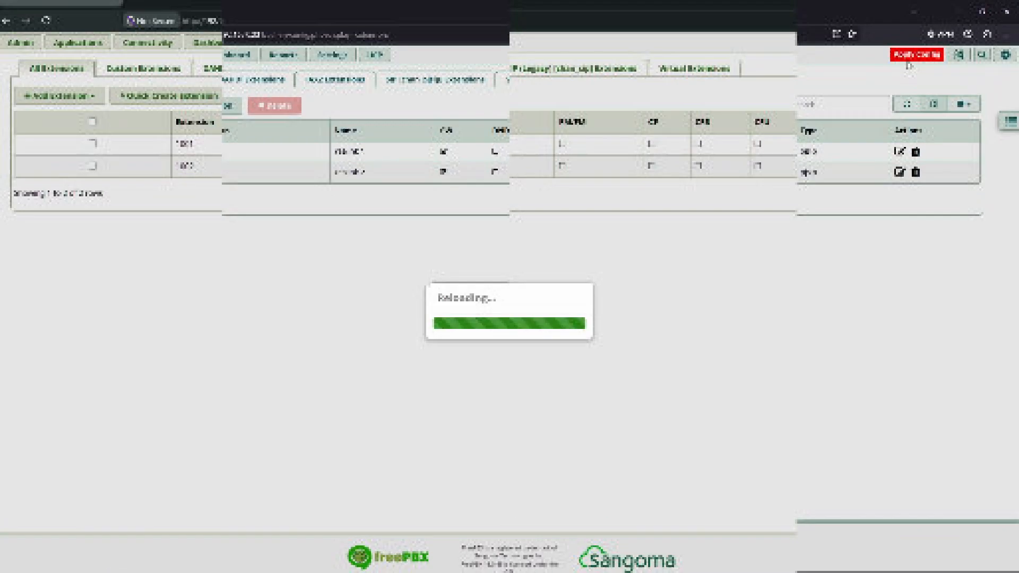
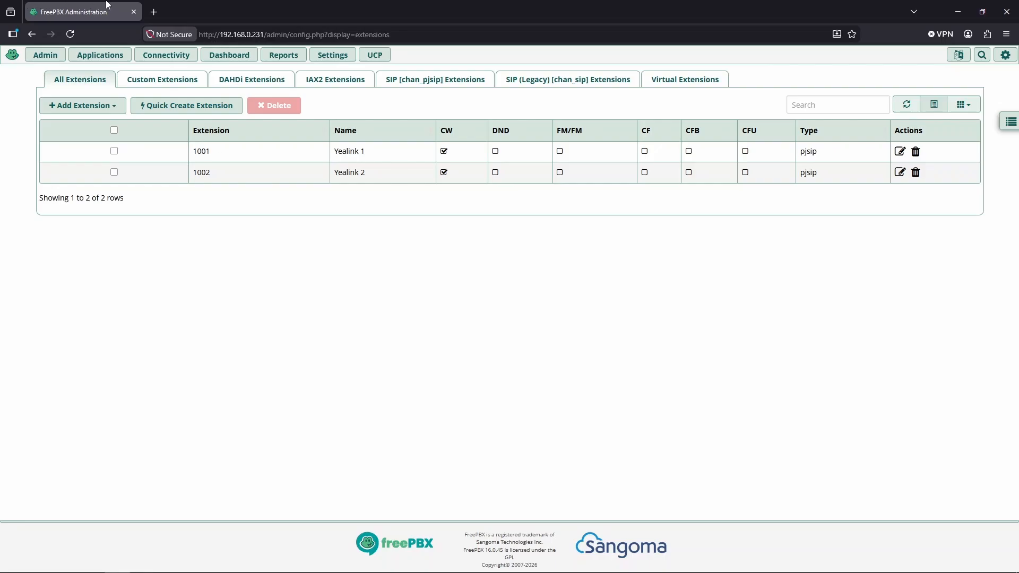
- Load the Yealink T46G web page at 192.168.0.93 in a new tab and log in as administrator
left_click(154, 10)
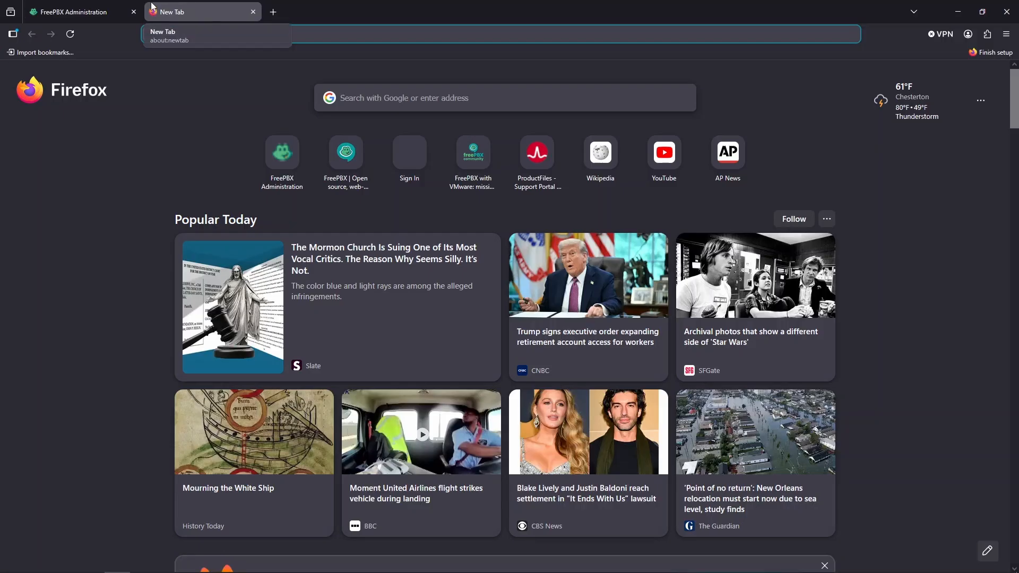
type("192.168.0.")
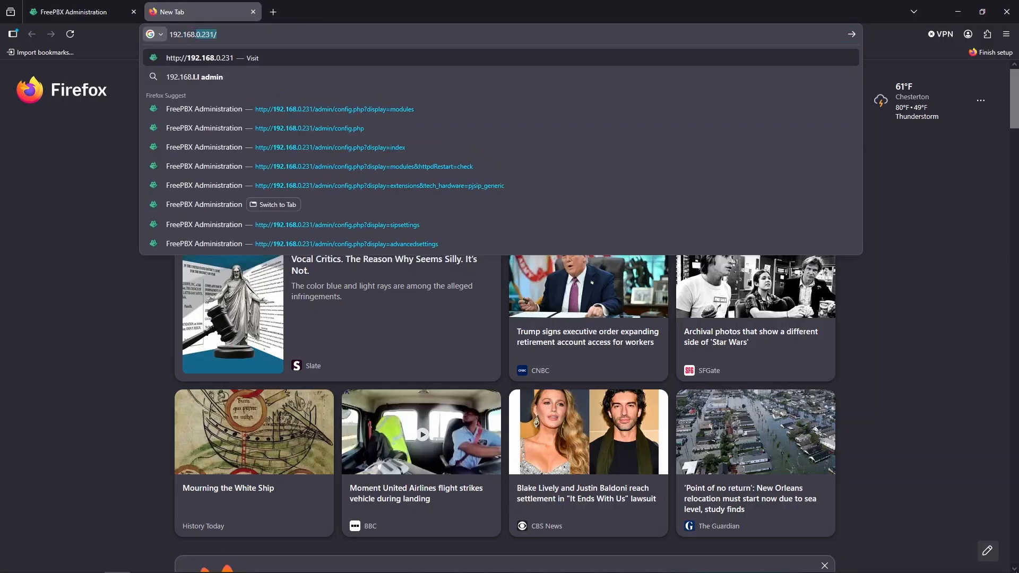
type("93")
key("Return")
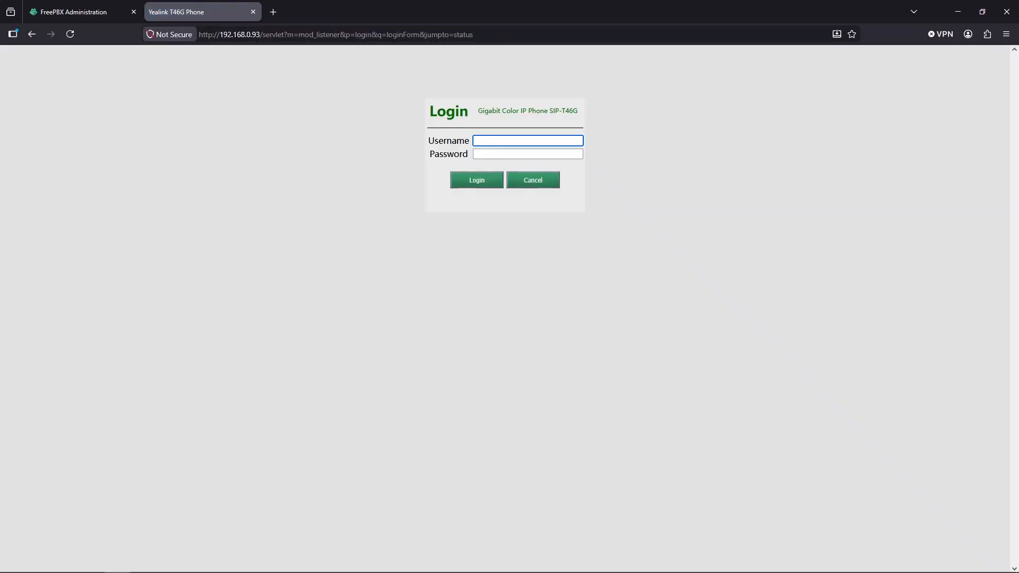
key("Tab")
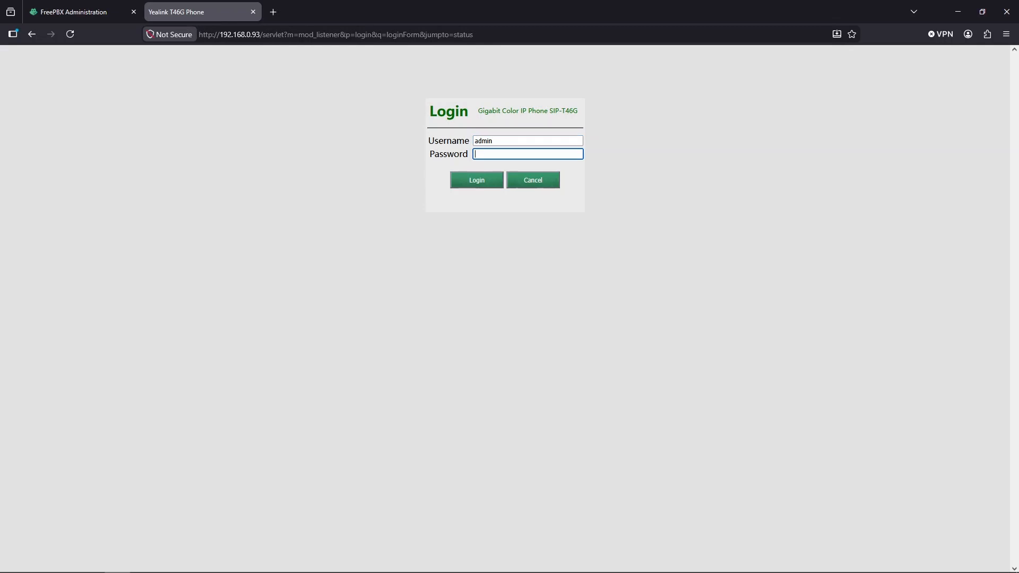
key("Return")
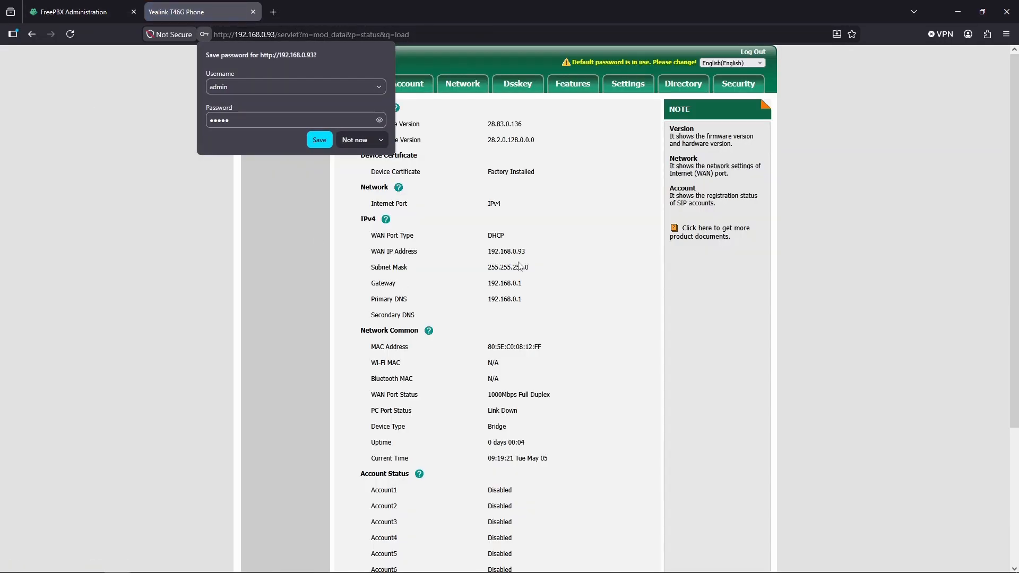
- Change the T46G's default administrator password to a new one under Security > Password
left_click(350, 140)
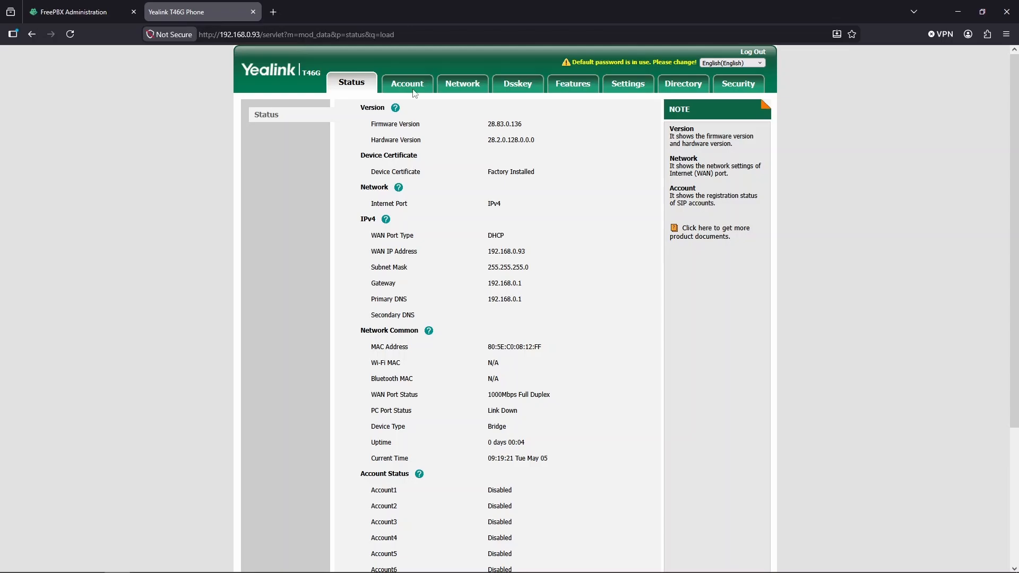
left_click(737, 83)
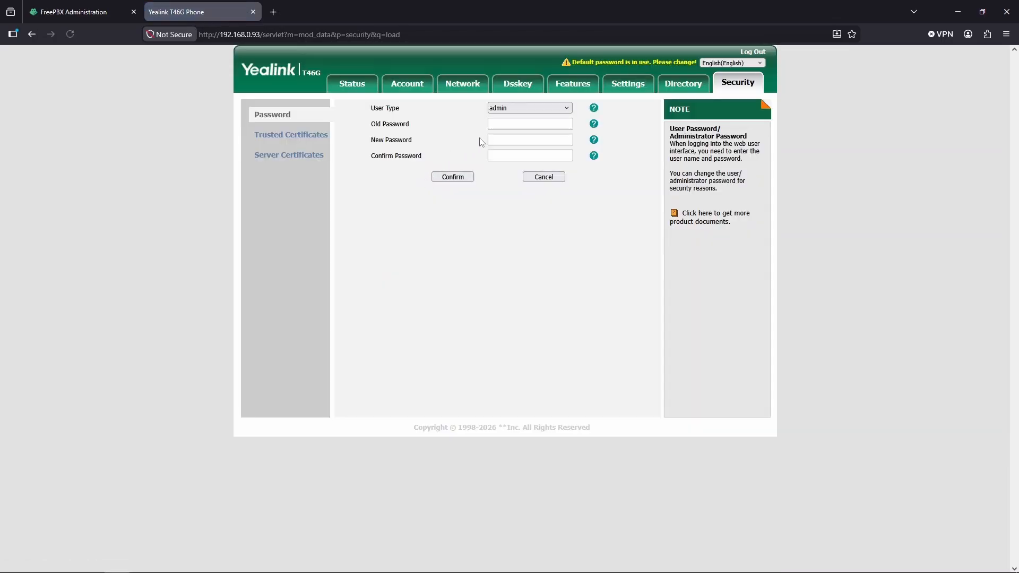
left_click(540, 126)
type("***")
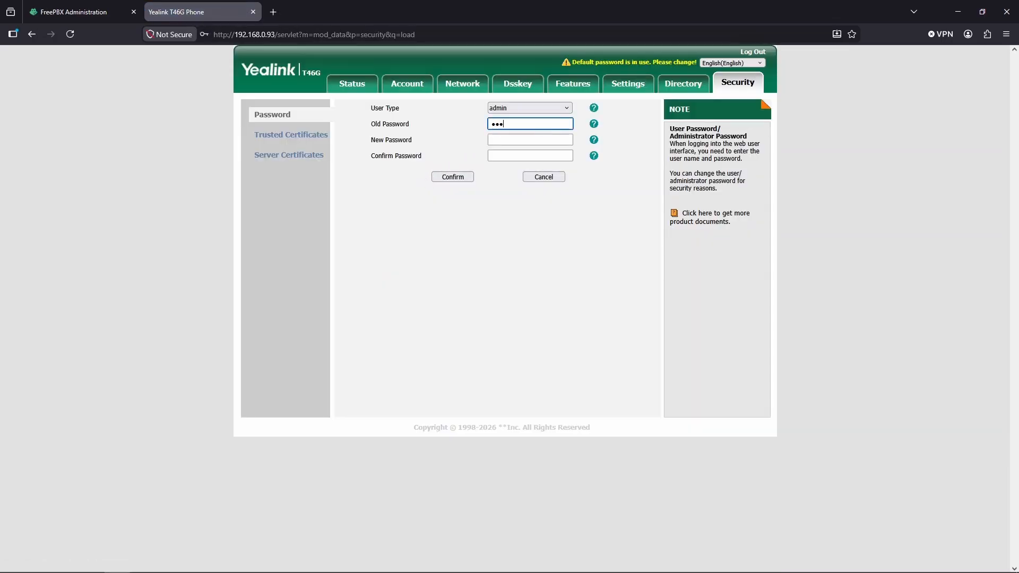
key("BackSpace")
key("BackSpace")
type("***")
key("Tab")
type("*")
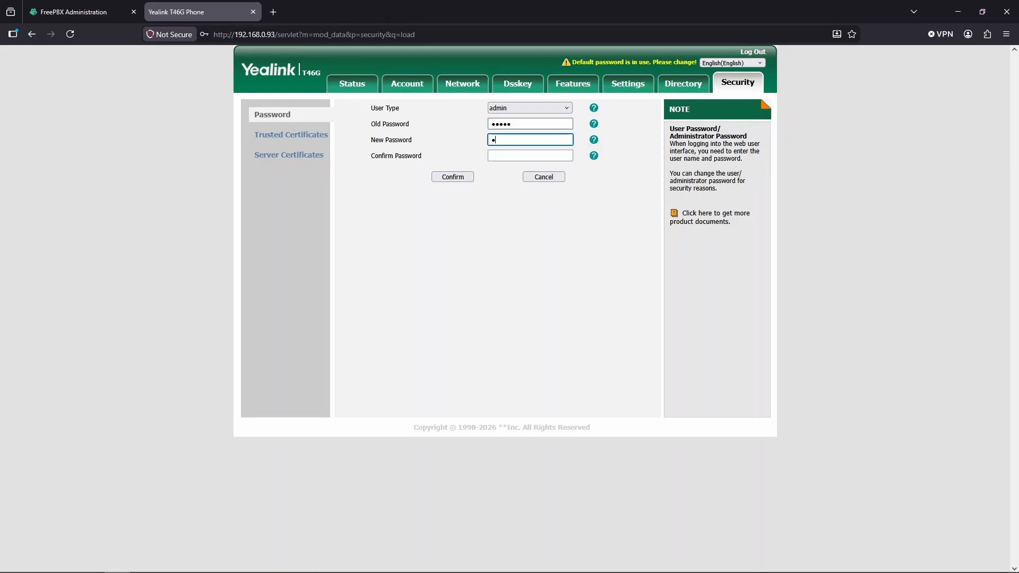
key("Tab")
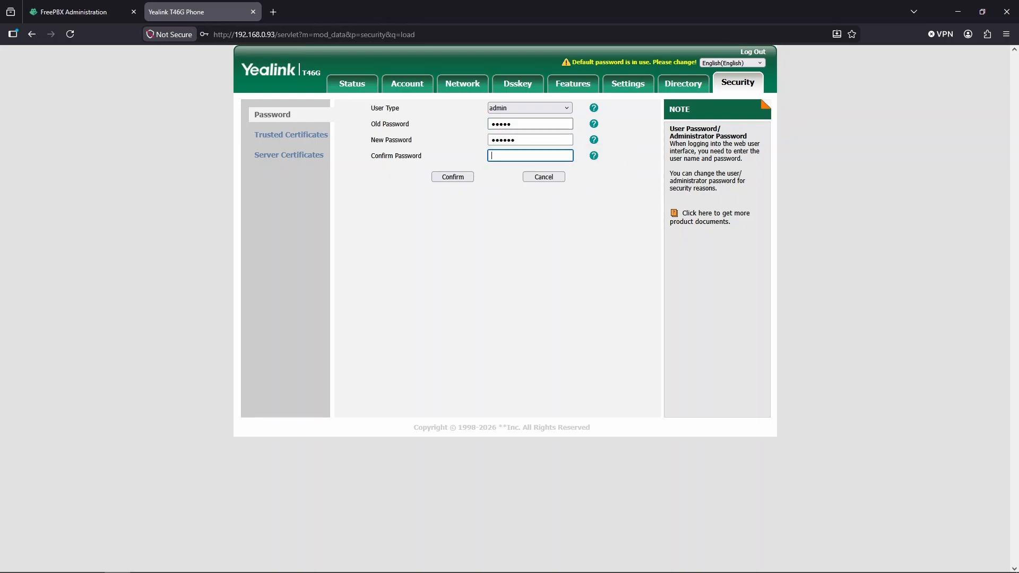
type("**")
key("BackSpace")
key("BackSpace")
type("**")
left_click(453, 176)
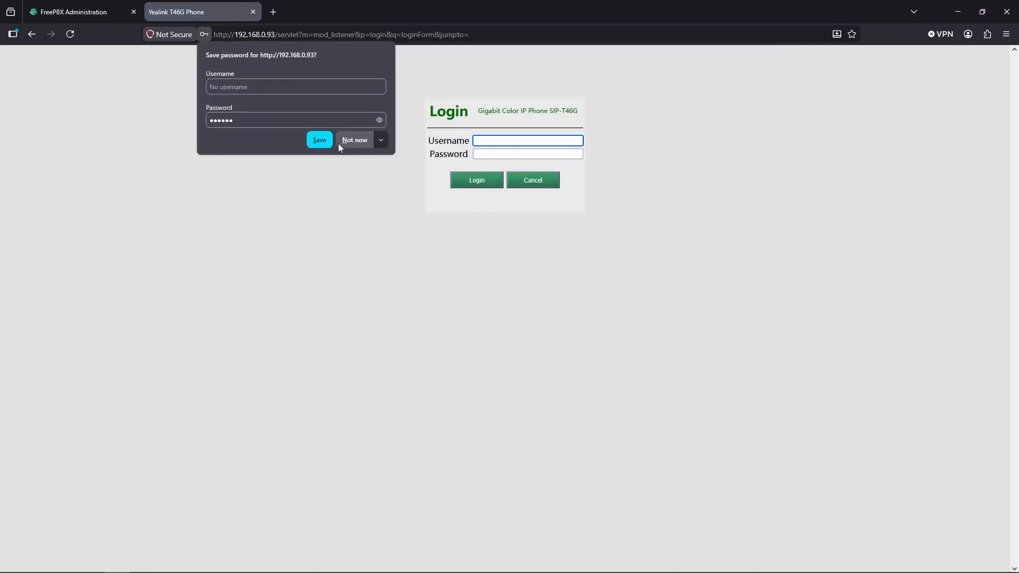
- Log back in to the T46G as admin using the new password
left_click(340, 143)
type("ad")
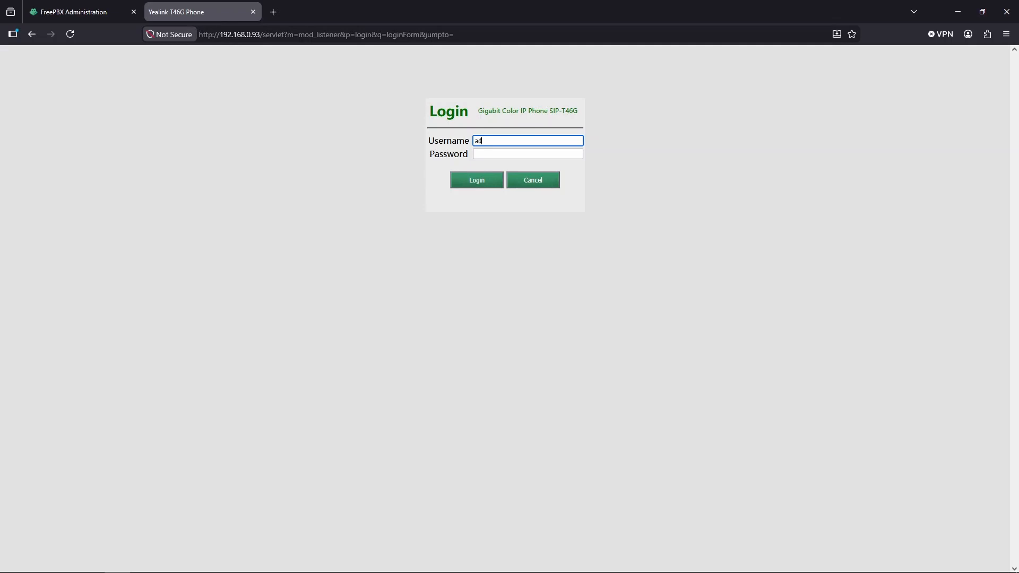
type("min")
key("Tab")
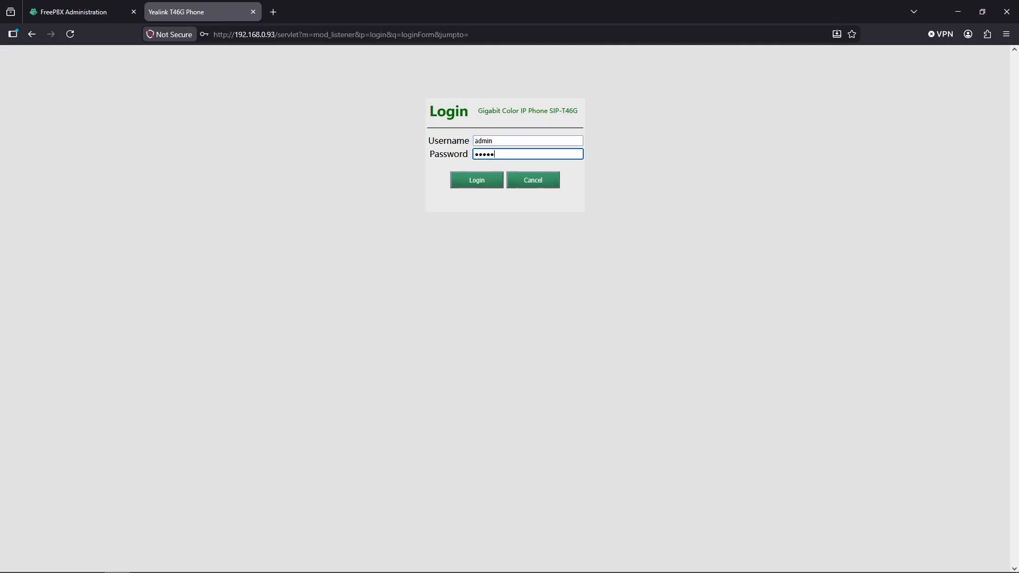
key("Return")
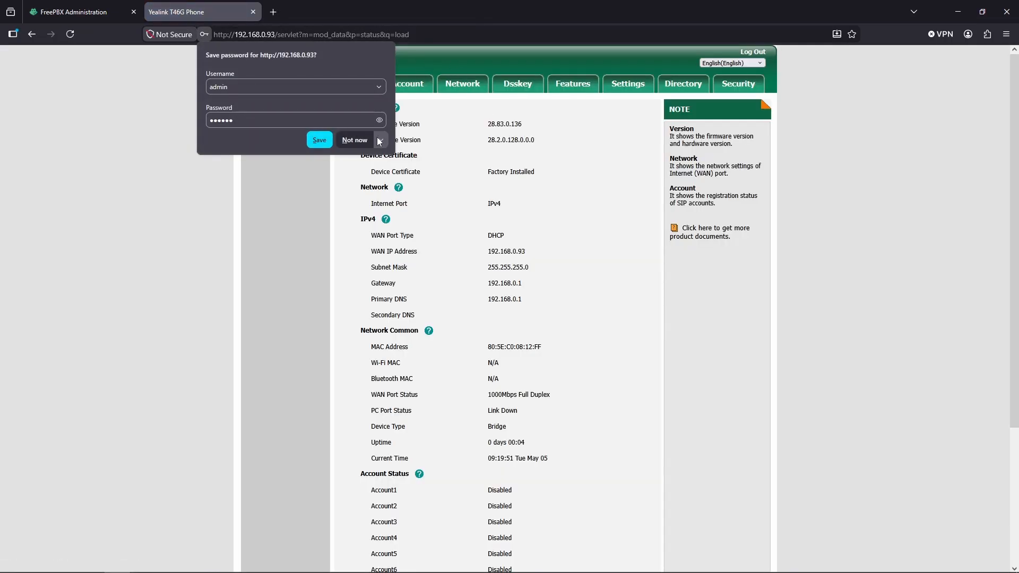
left_click(378, 158)
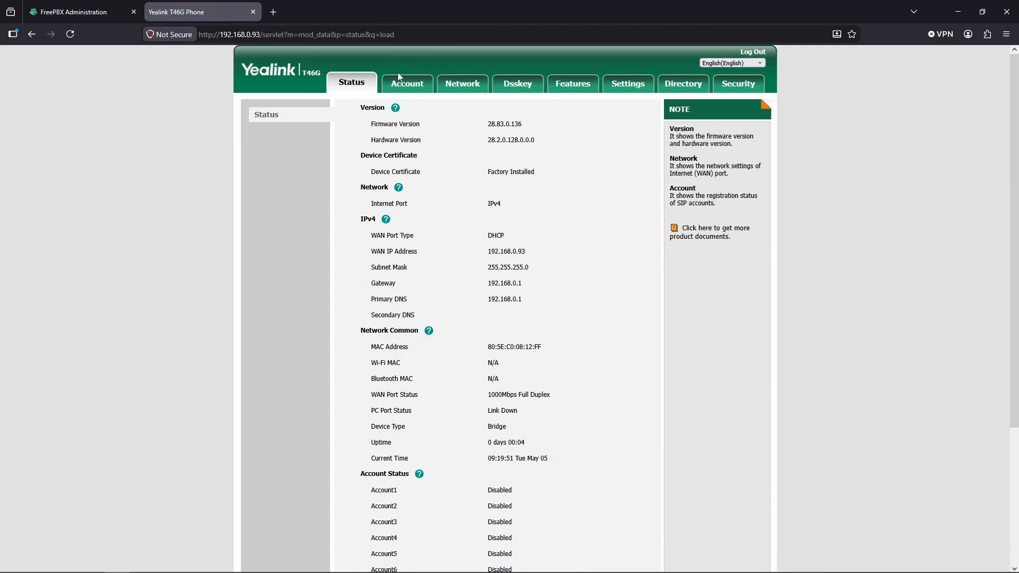
- On the FreePBX dashboard, dismiss the Invalid Email for Inbound Fax notice and refresh System Overview
left_click(82, 6)
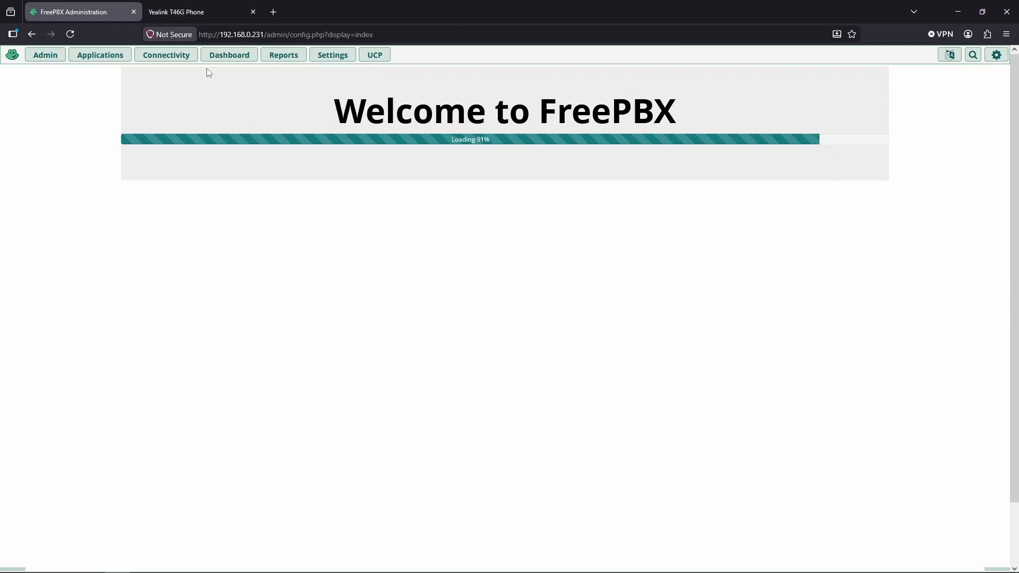
mouse_move(880, 171)
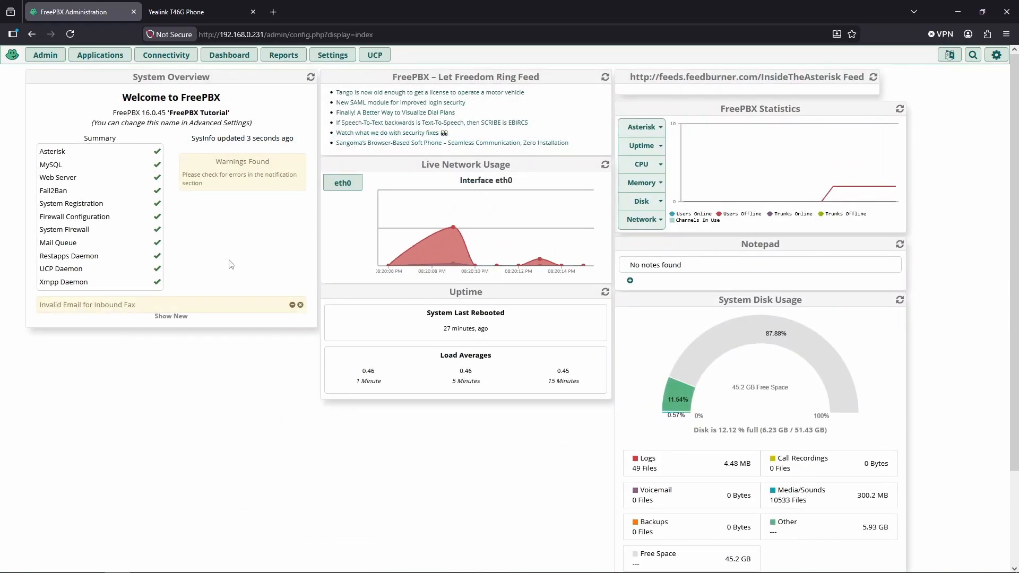
left_click(233, 304)
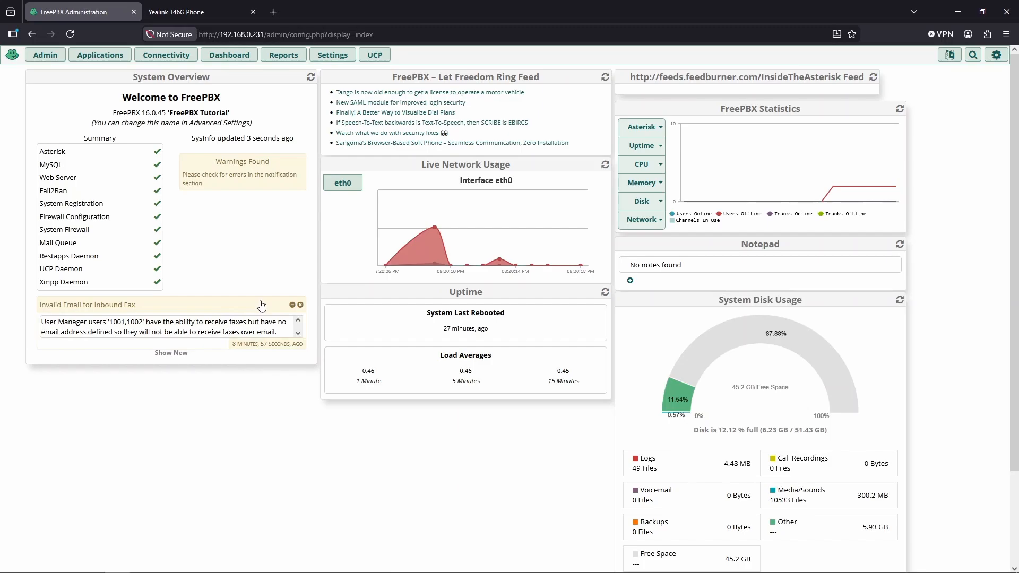
left_click(300, 306)
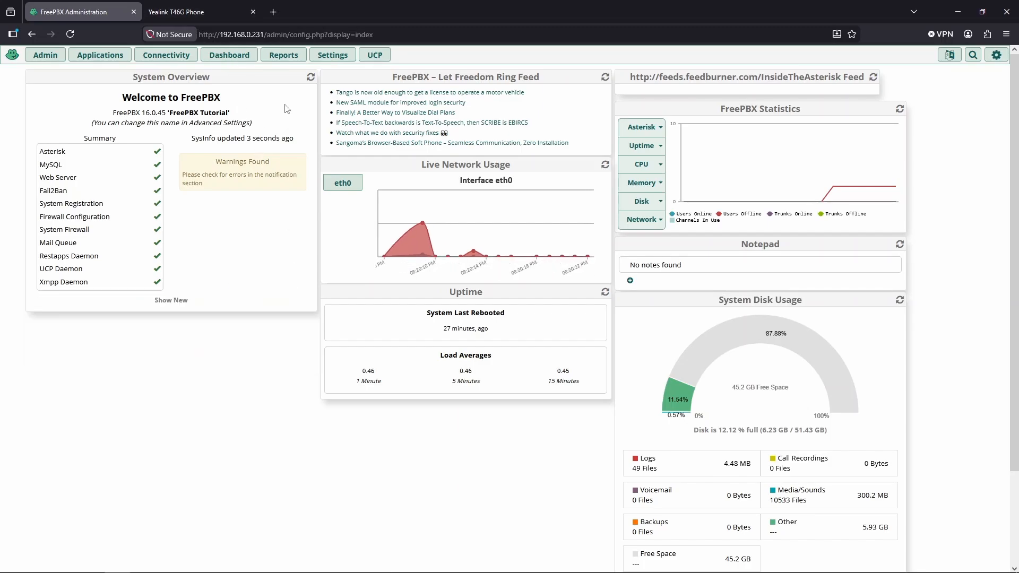
left_click(311, 79)
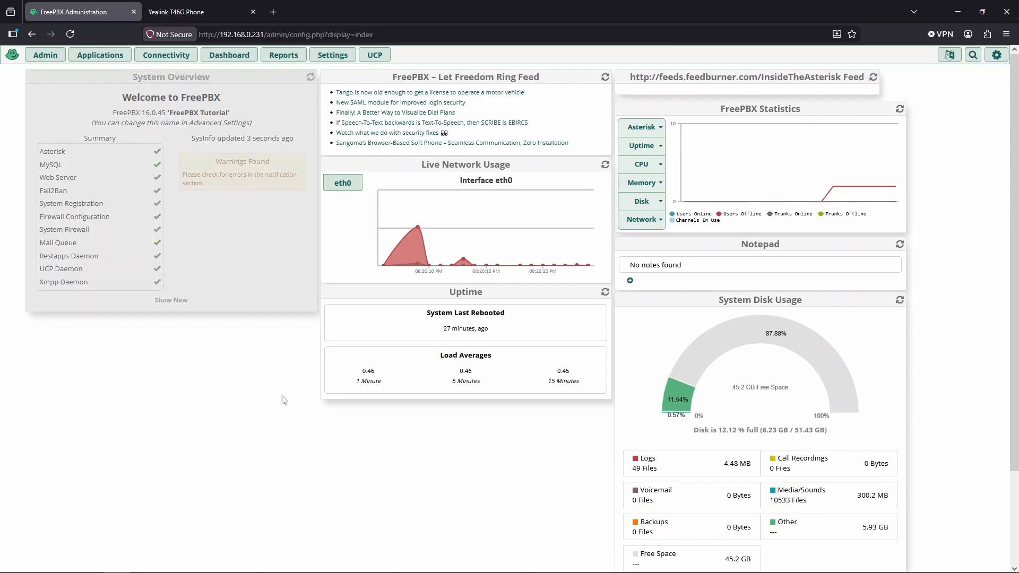
- On the T46G Account > Register page, enable Account1's line and label it FreePBX
left_click(205, 5)
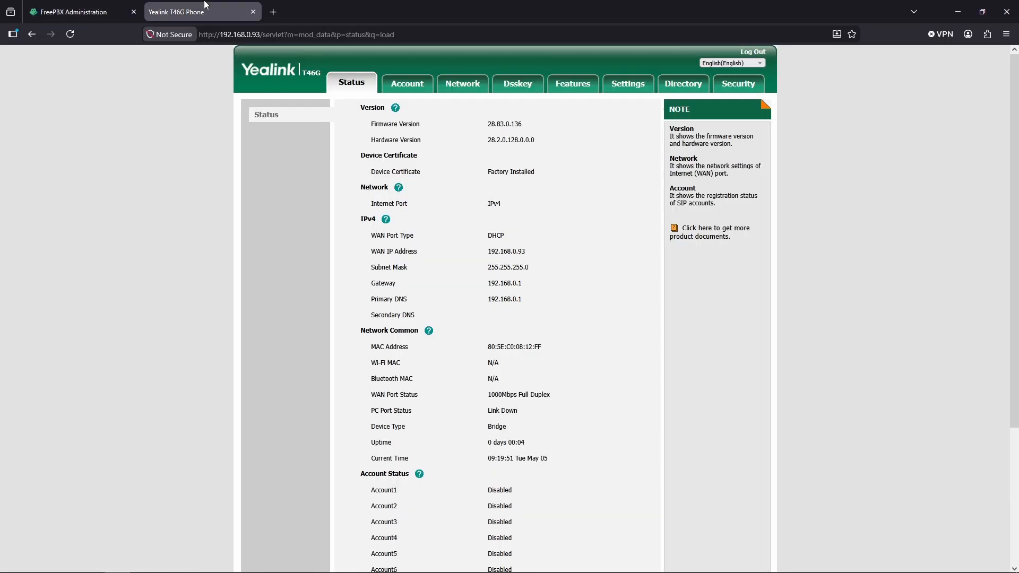
left_click(410, 85)
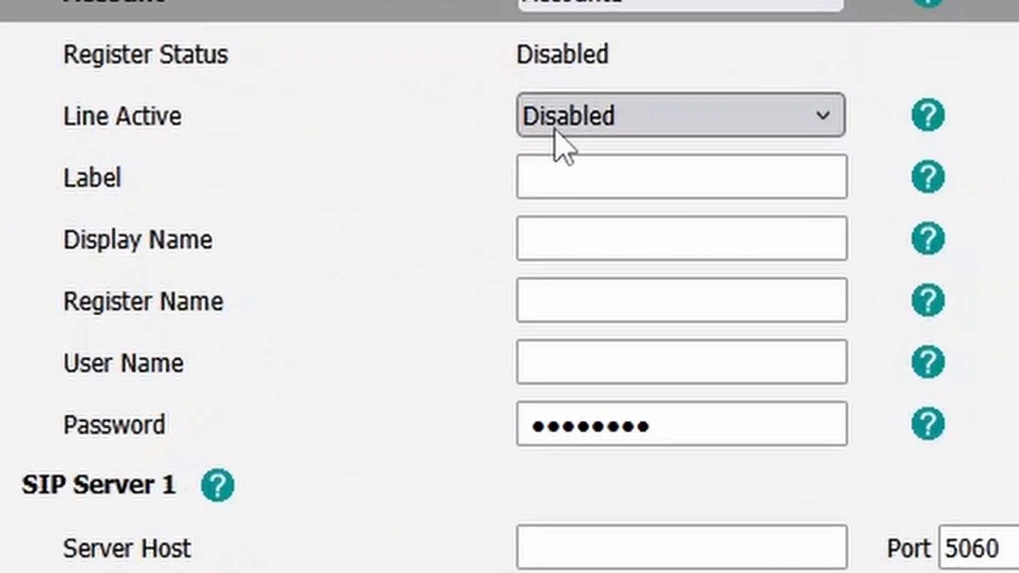
left_click(555, 129)
left_click(529, 215)
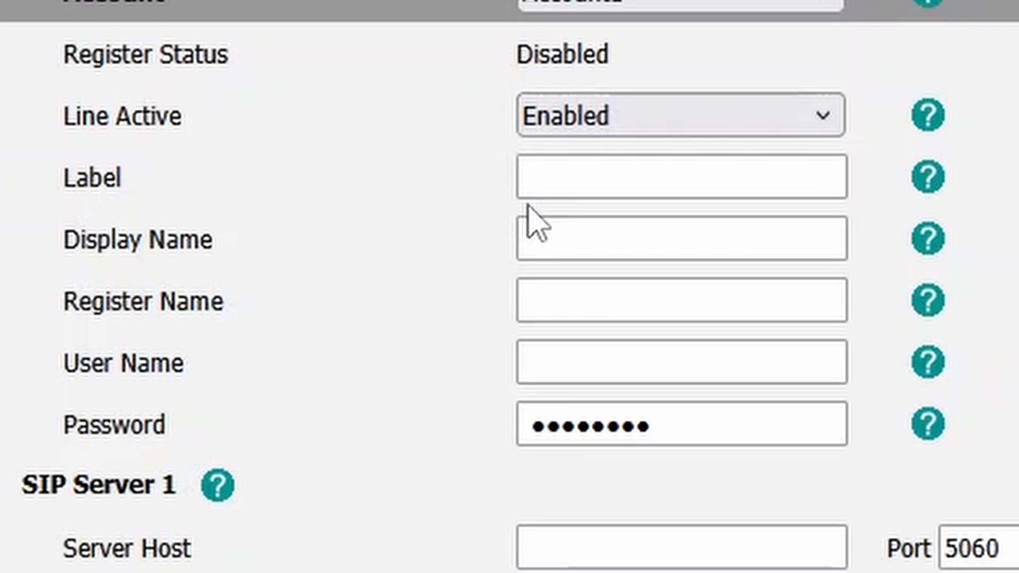
left_click(550, 189)
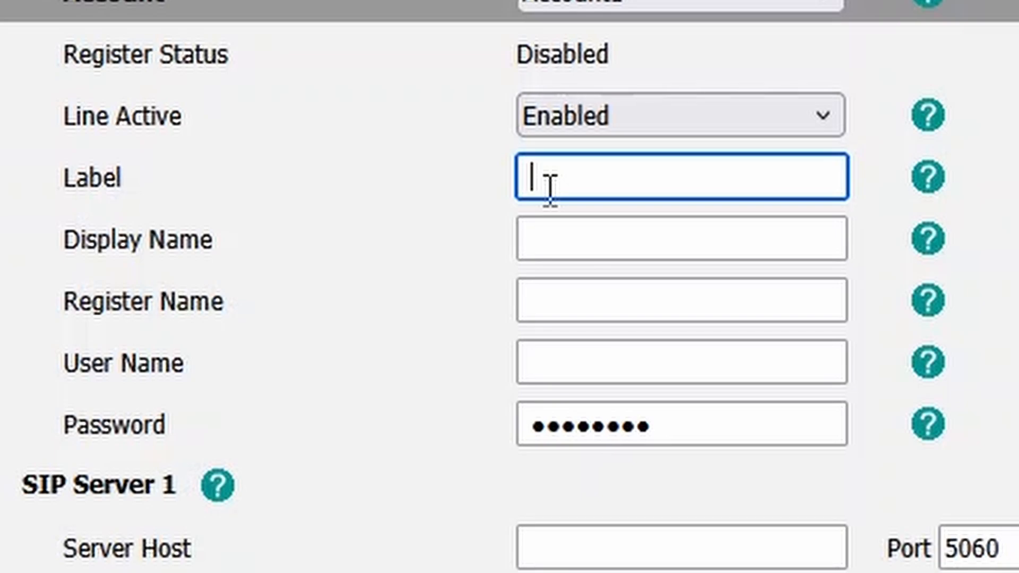
type("Phonr")
key("BackSpace")
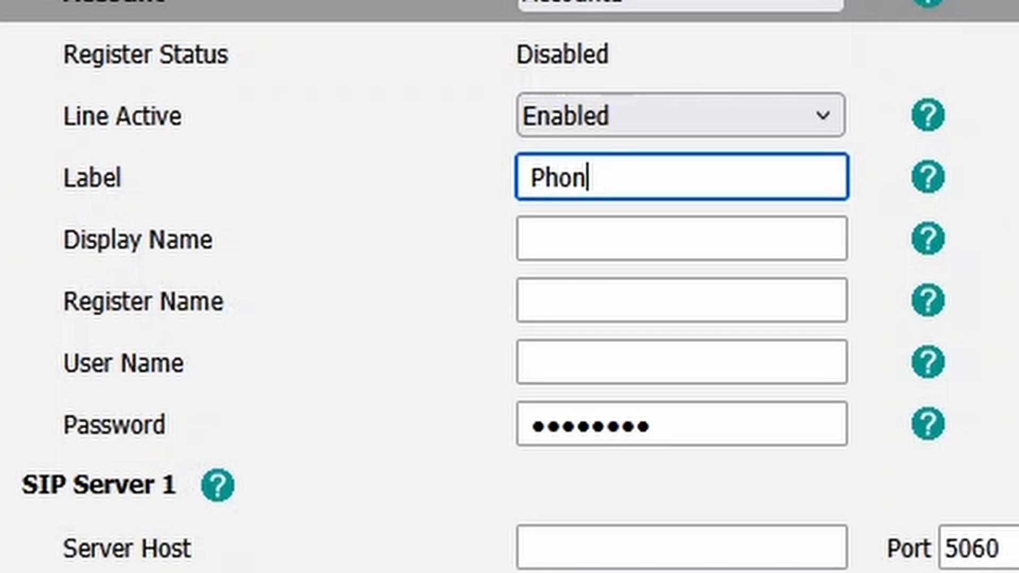
type("e 1")
key("BackSpace")
key("BackSpace")
key("BackSpace")
key("BackSpace")
key("BackSpace")
key("BackSpace")
key("BackSpace")
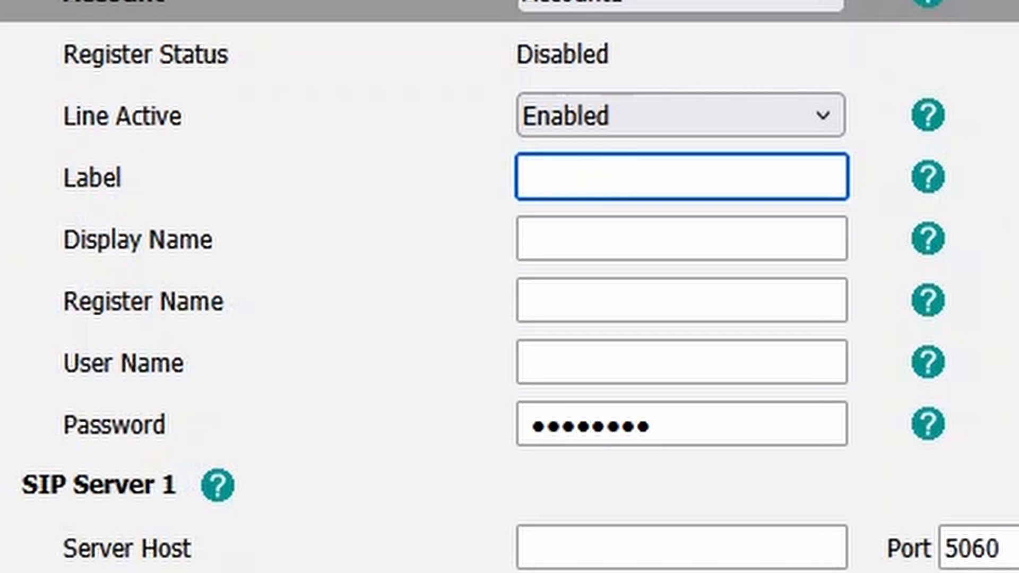
type("FreePBX")
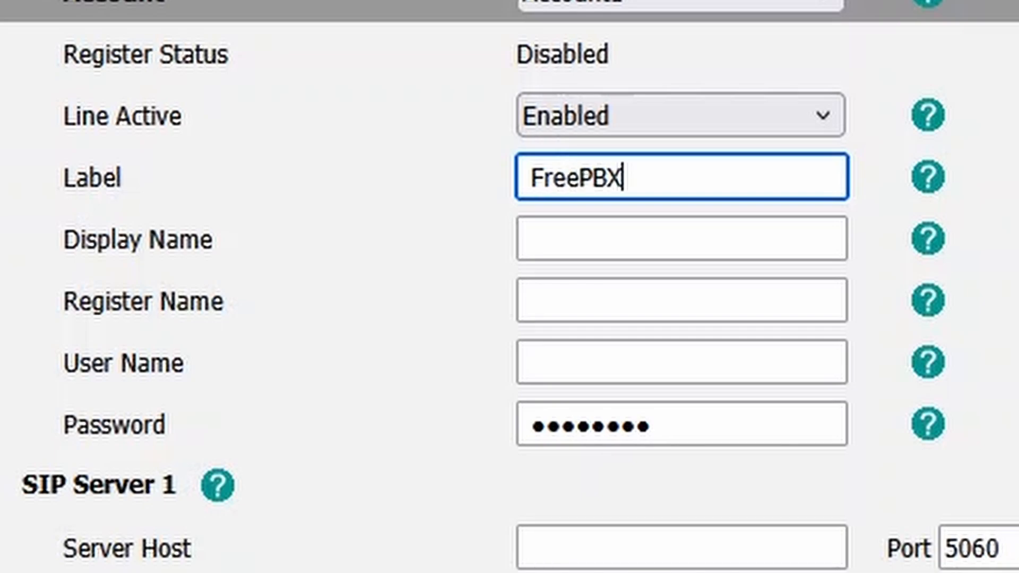
- Set display name Yealink 1, register name and user name 1001, and the extension's password
key("Tab")
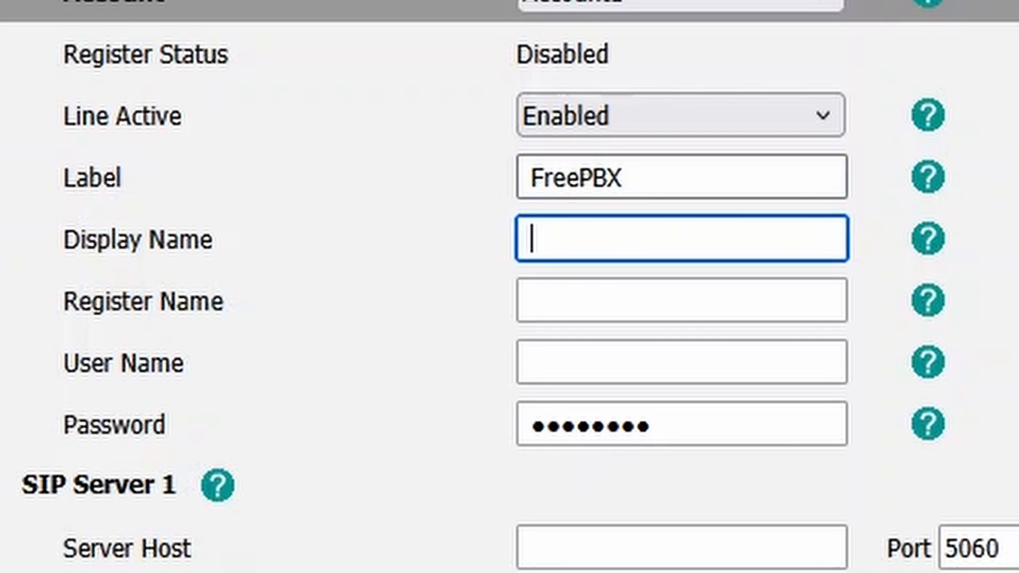
type("L")
key("BackSpace")
type("P")
key("BackSpace")
type("Yealink 1")
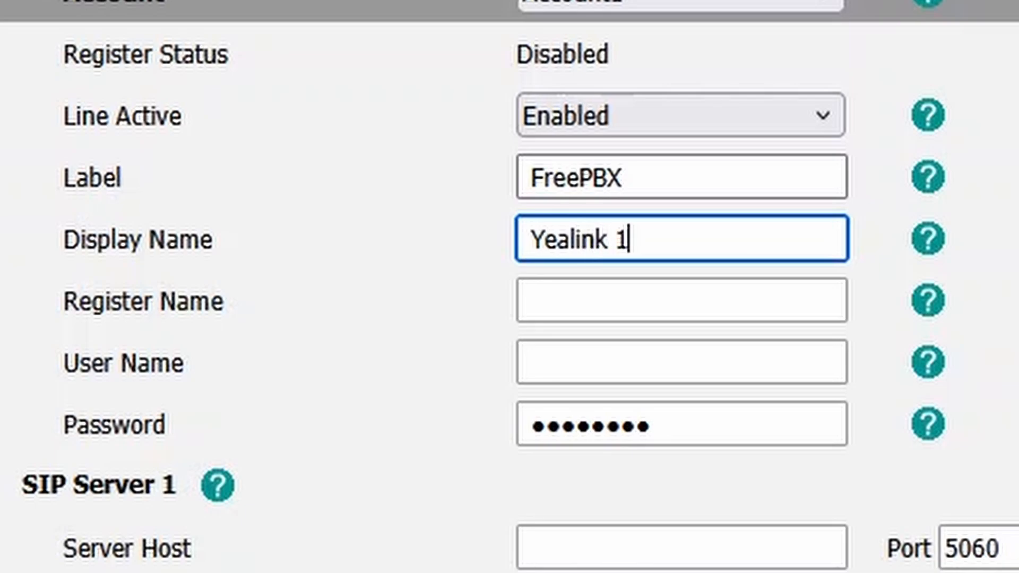
key("Tab")
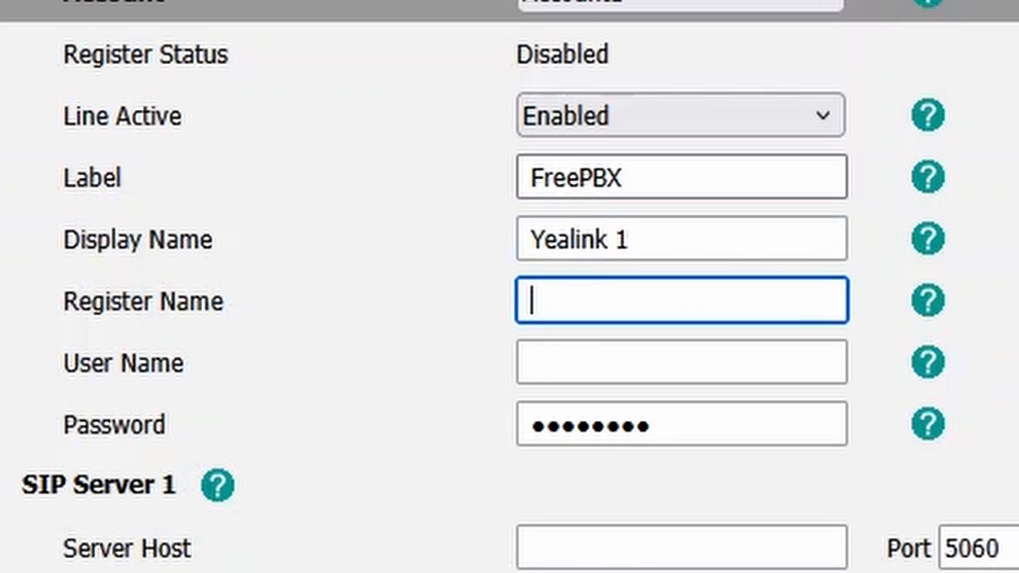
type("1001")
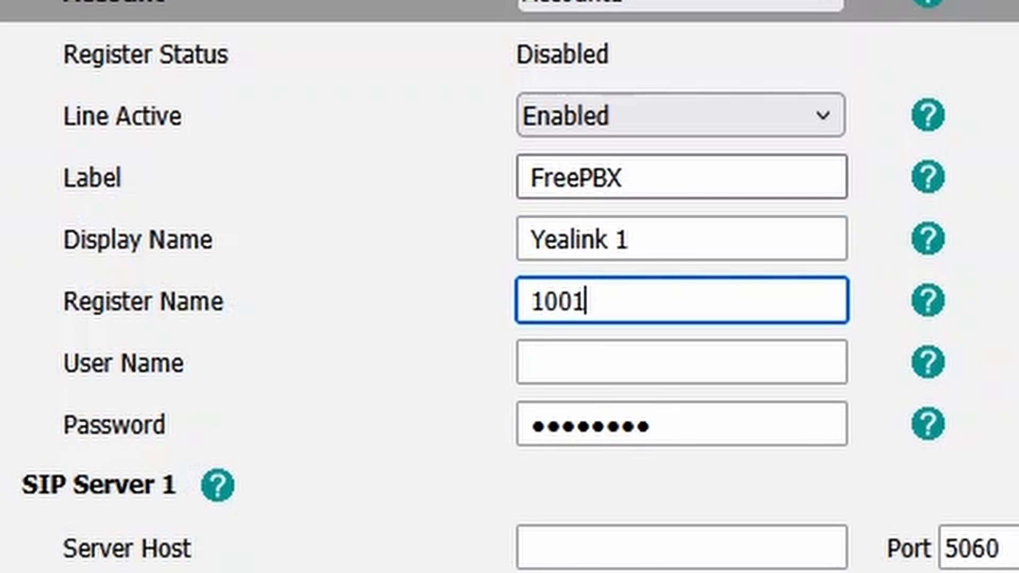
key("Tab")
type("1001")
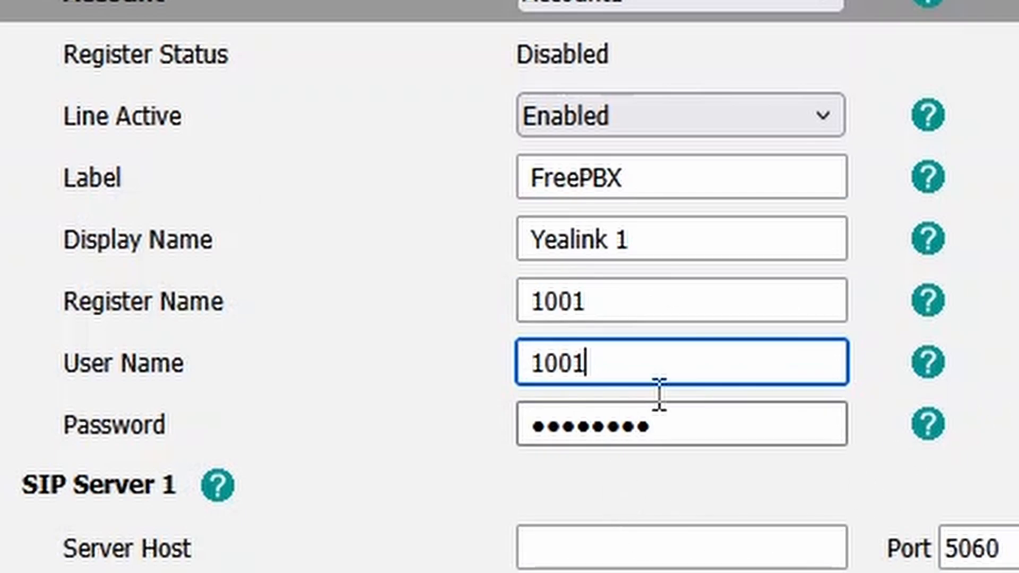
key("Tab")
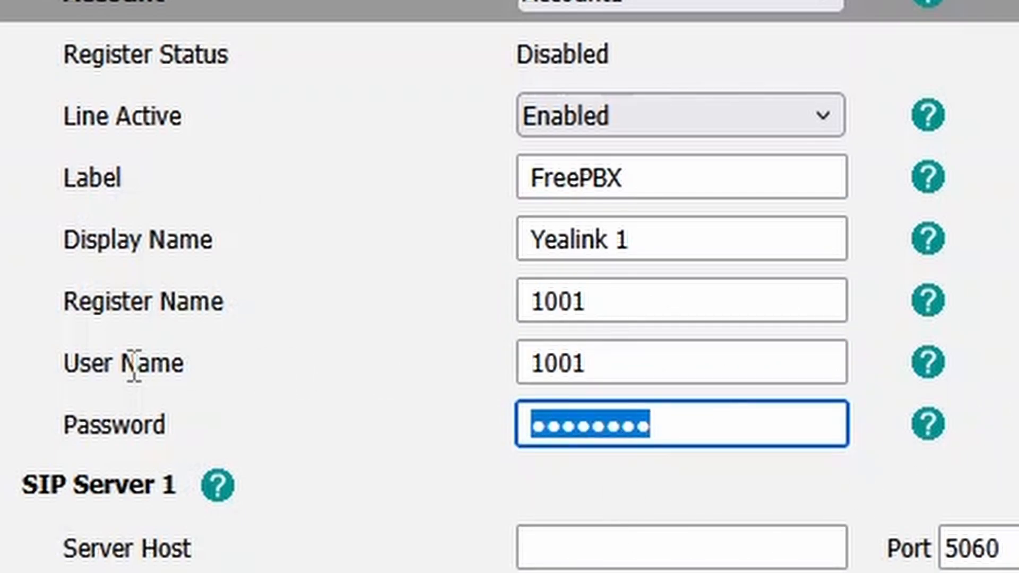
type("••")
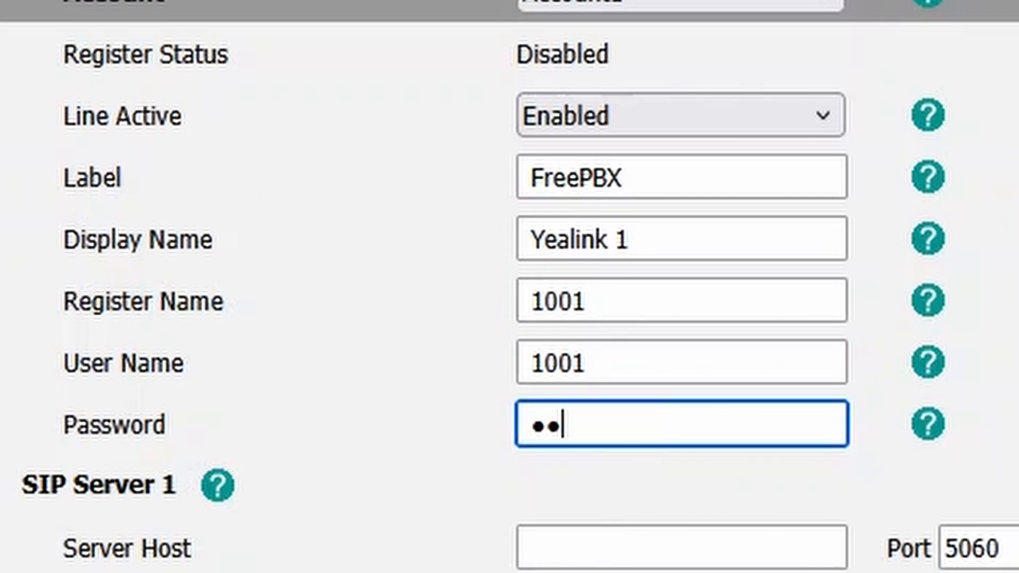
type("•••")
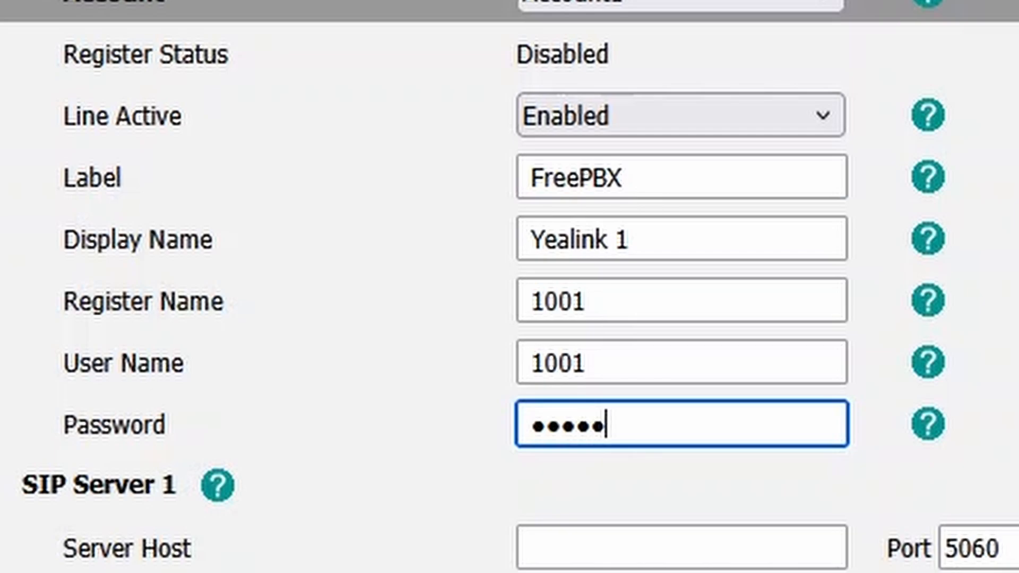
type("••••••")
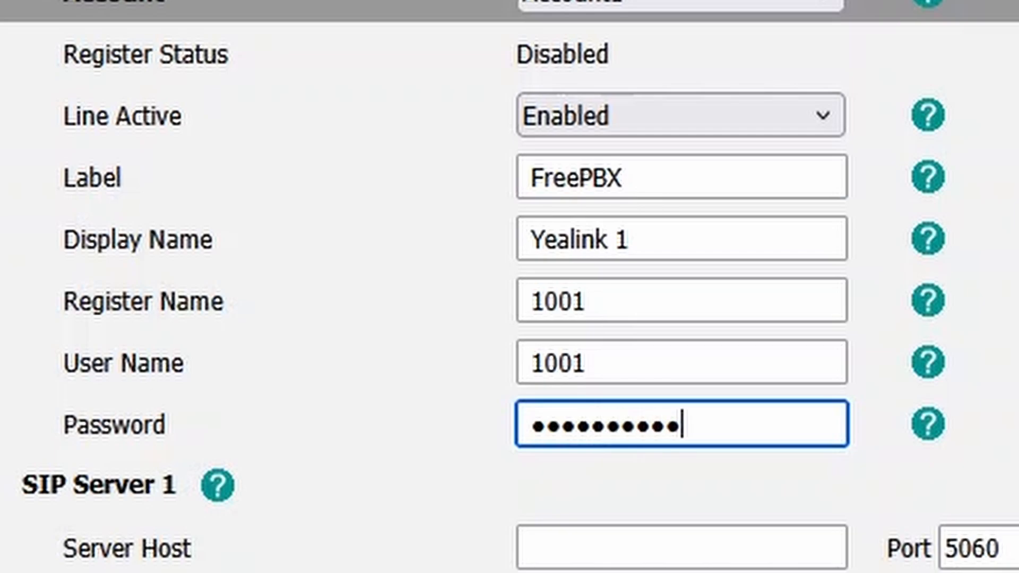
type("•")
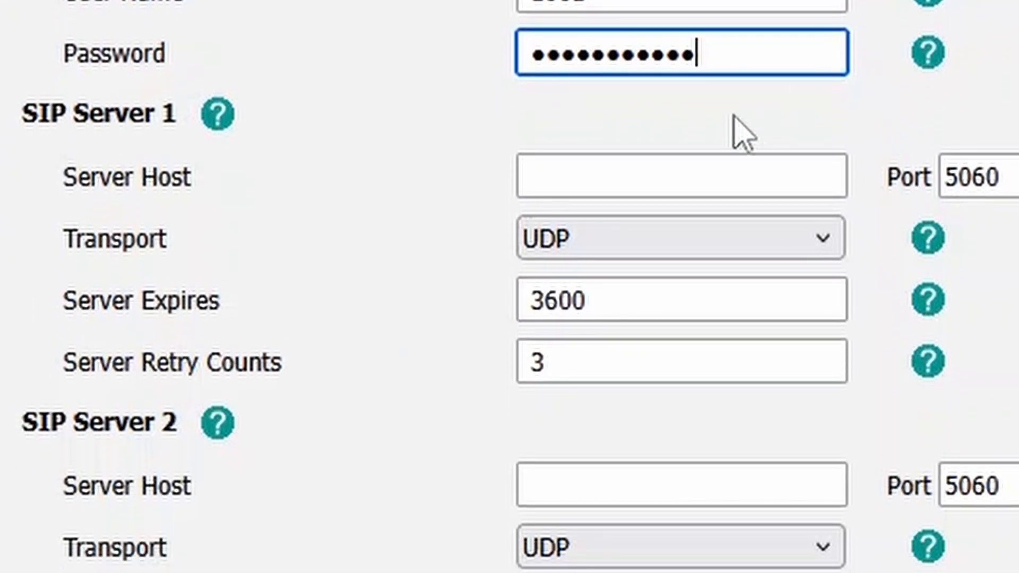
- Set SIP Server 1 host to 192.168.0.231 and save the Account1 registration
left_click(704, 418)
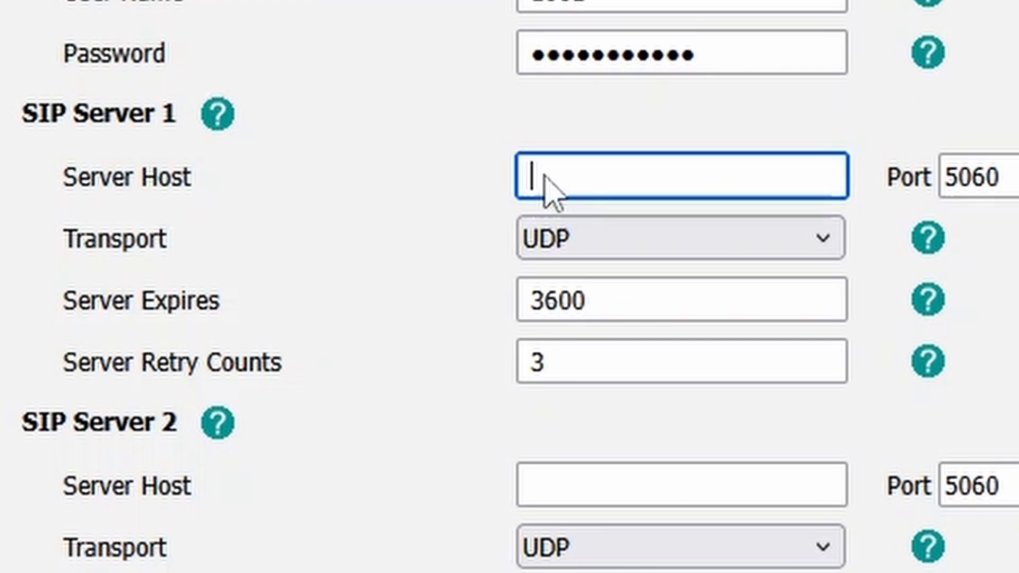
type("192.168.0.2")
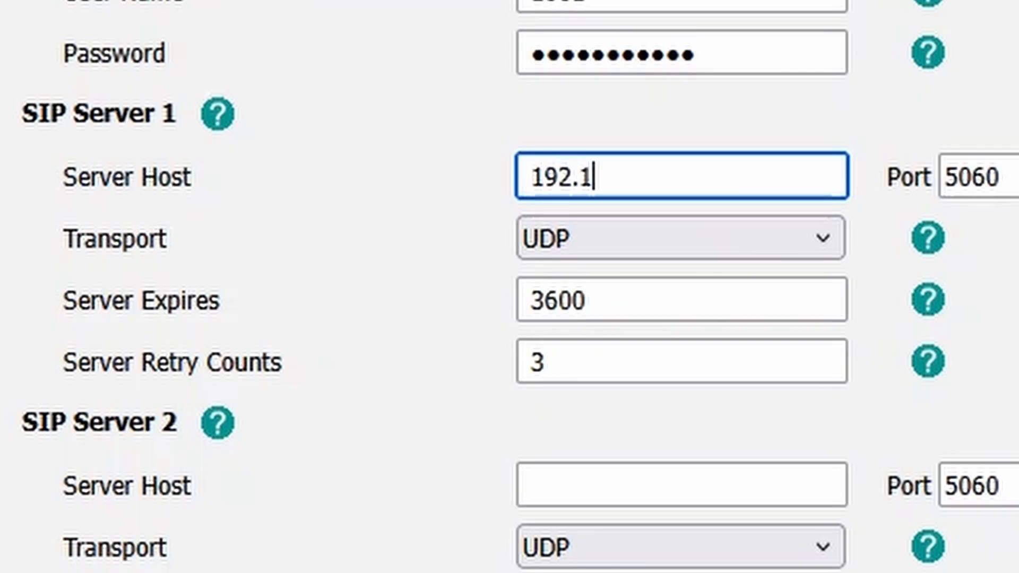
type("31")
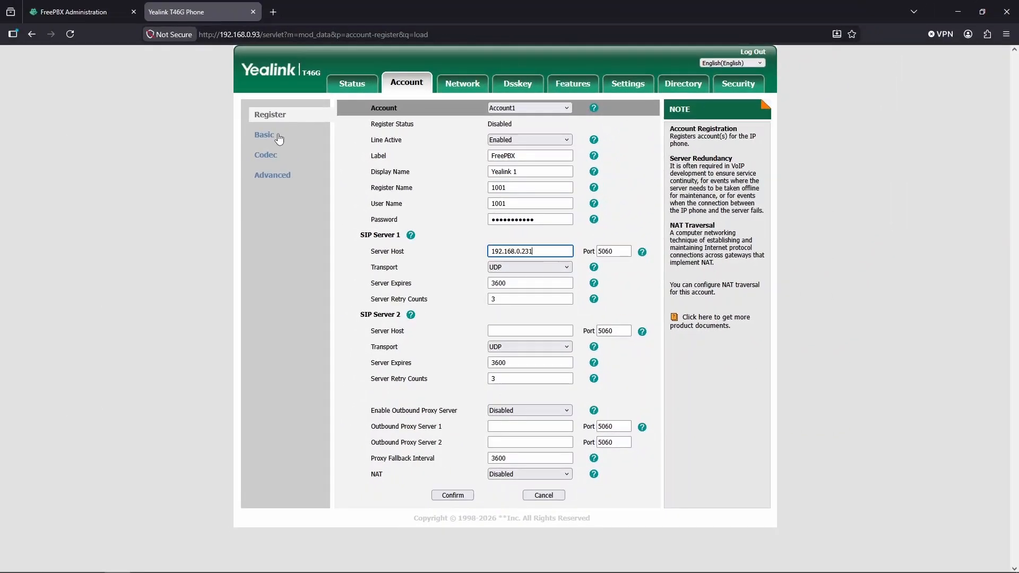
left_click(278, 136)
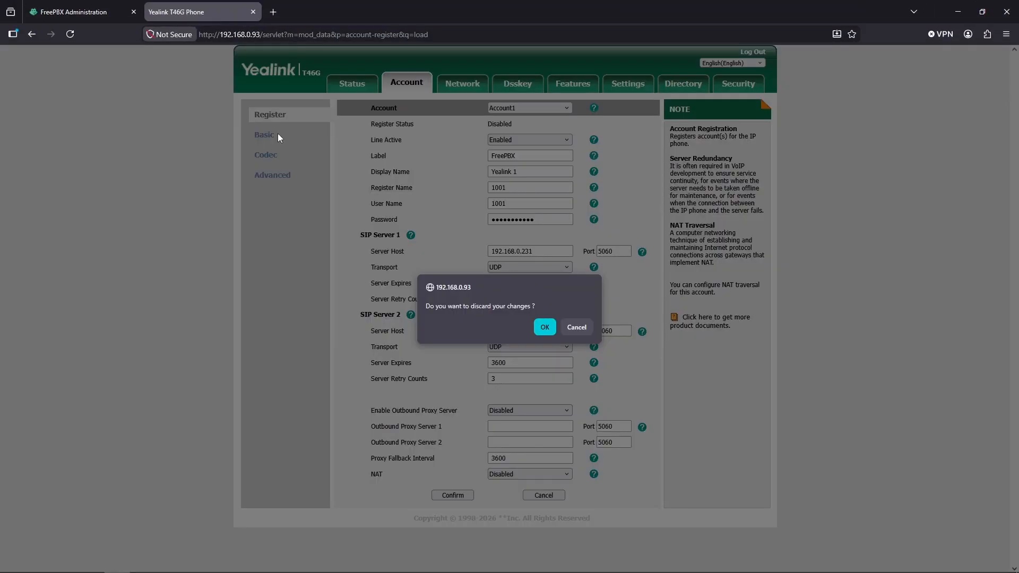
left_click(571, 332)
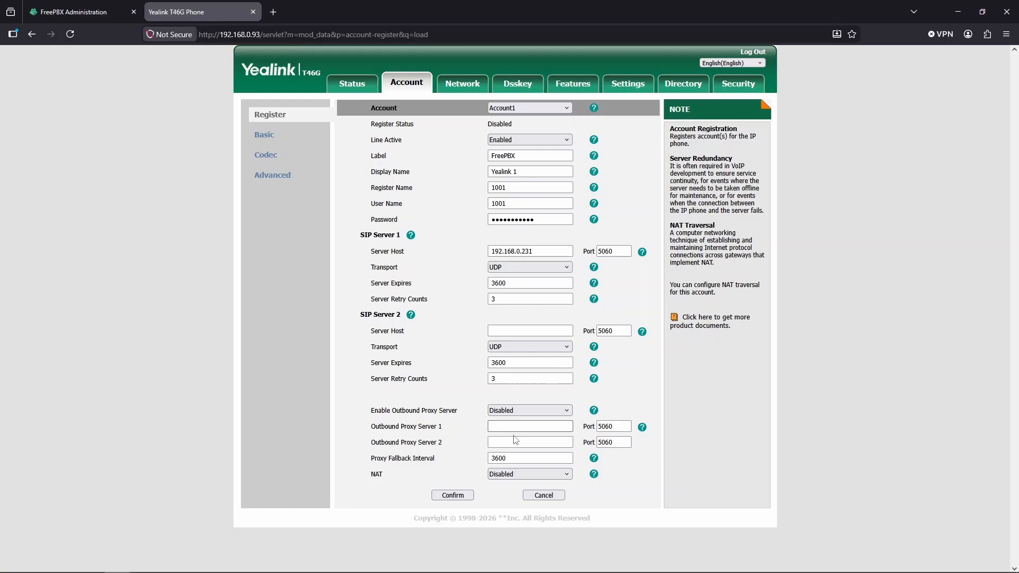
left_click(463, 496)
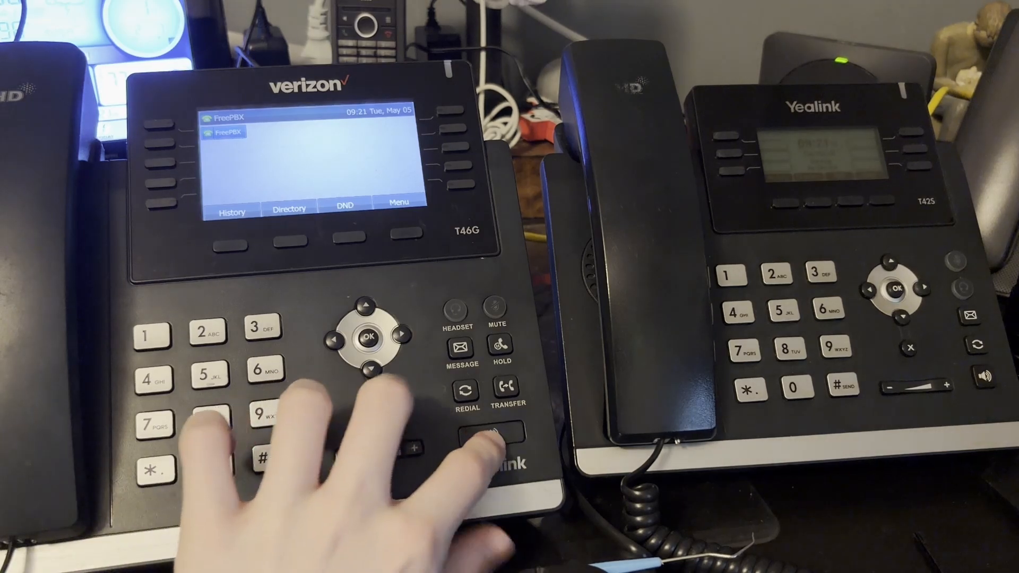
- Test Account1's line on the T46G with the speaker key, then hang up
left_click(491, 433)
left_click(491, 434)
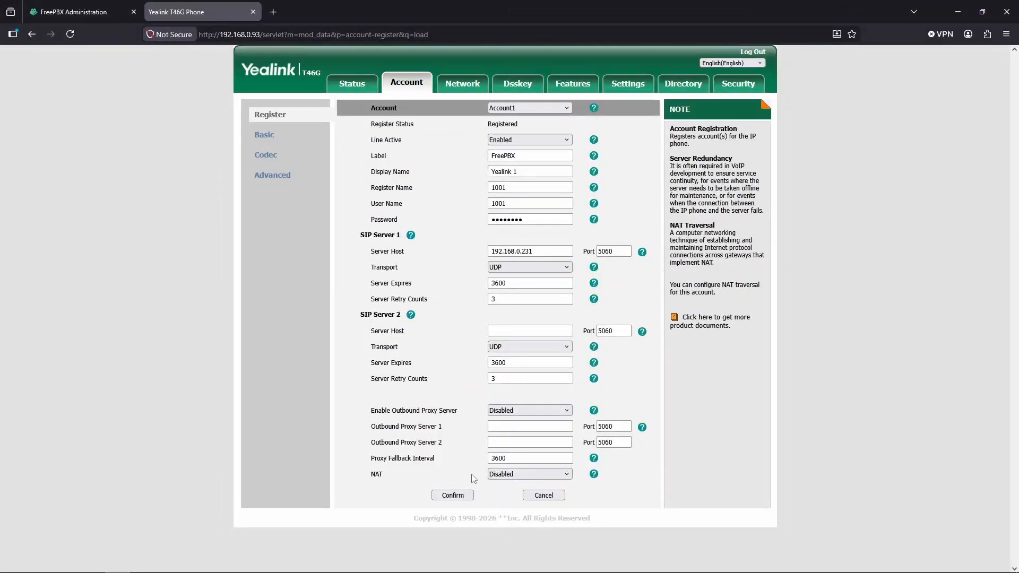
- Disable the G729 codec for Account1, keeping G722, PCMU and PCMA, and save
left_click(265, 135)
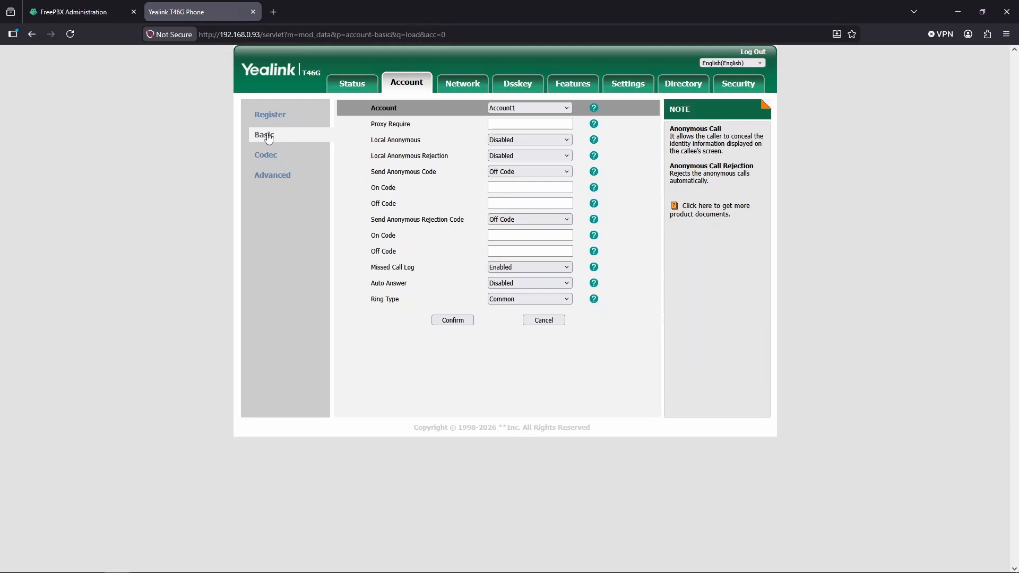
left_click(262, 154)
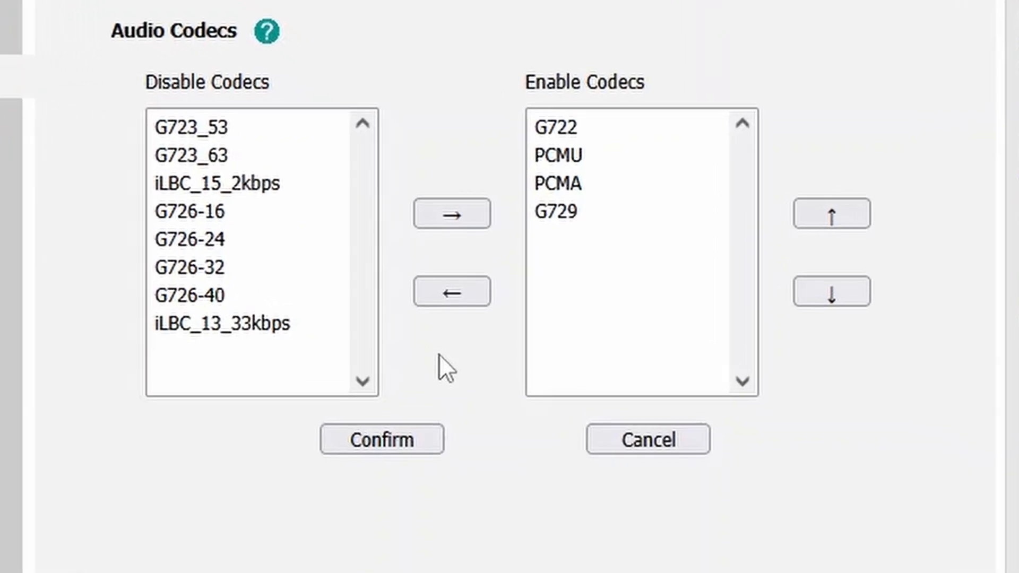
left_click(588, 214)
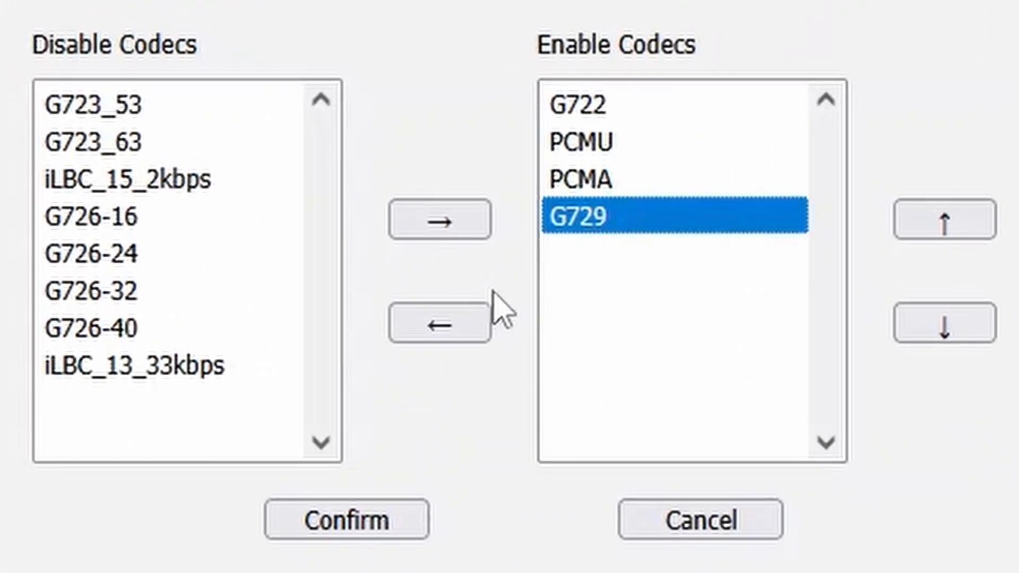
left_click(446, 324)
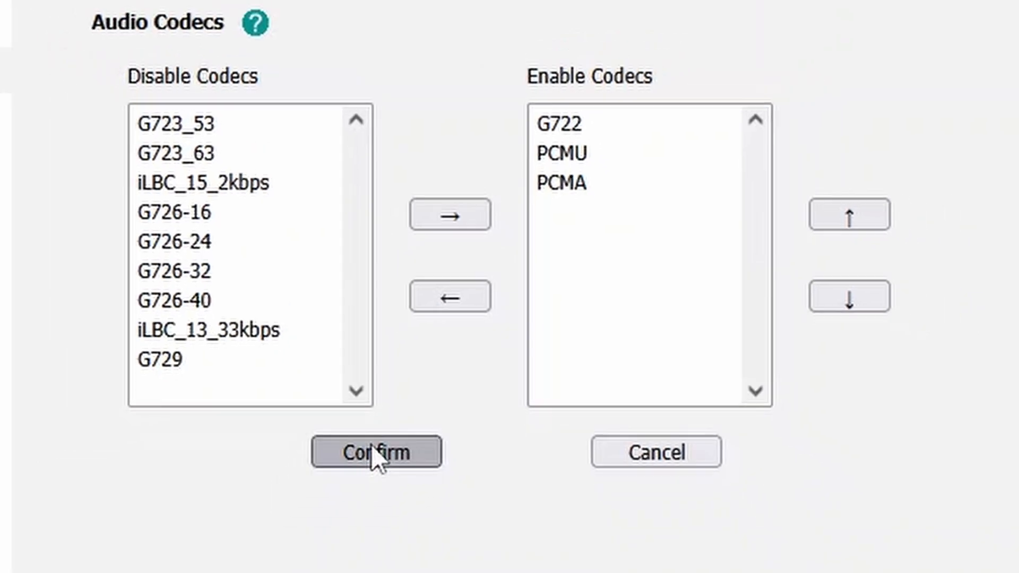
left_click(348, 525)
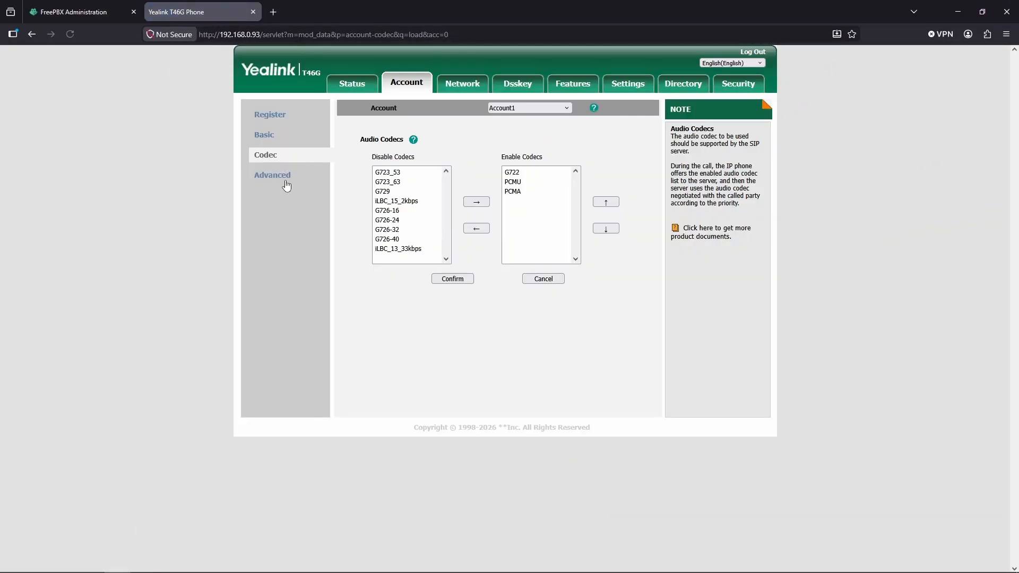
left_click(285, 181)
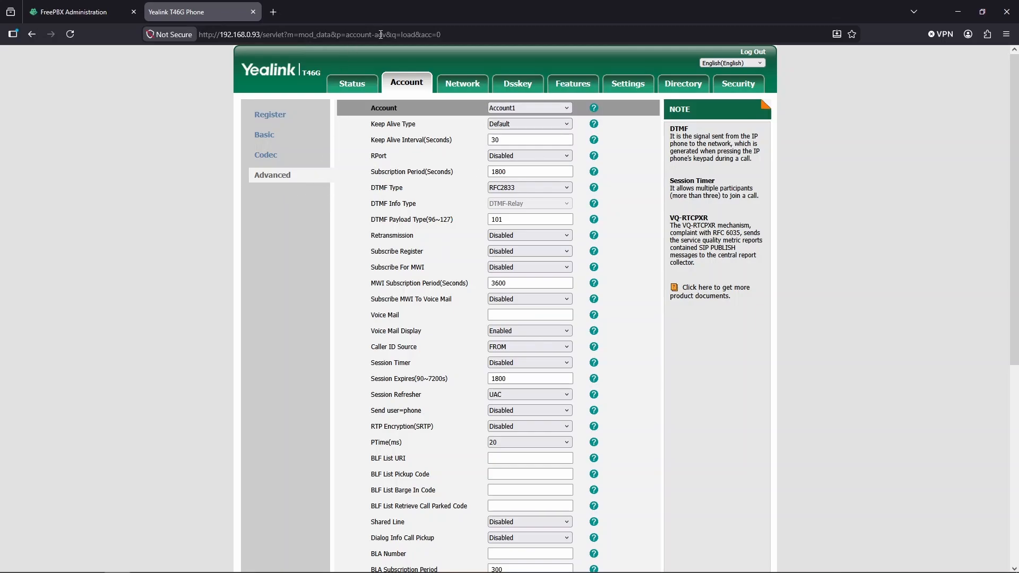
- Set Account1's voicemail number to *97 in the advanced settings and save
left_click(500, 317)
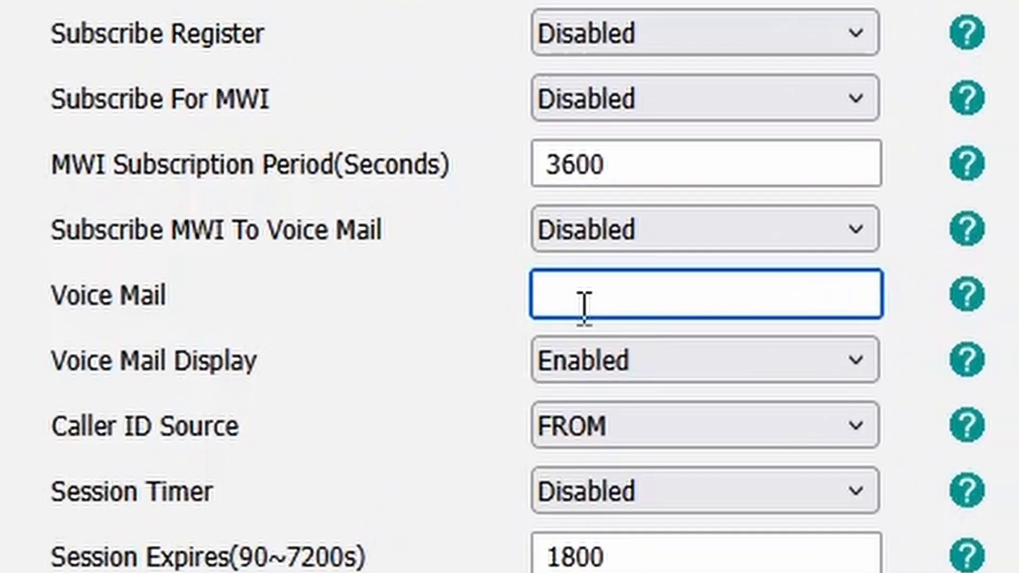
type("*97")
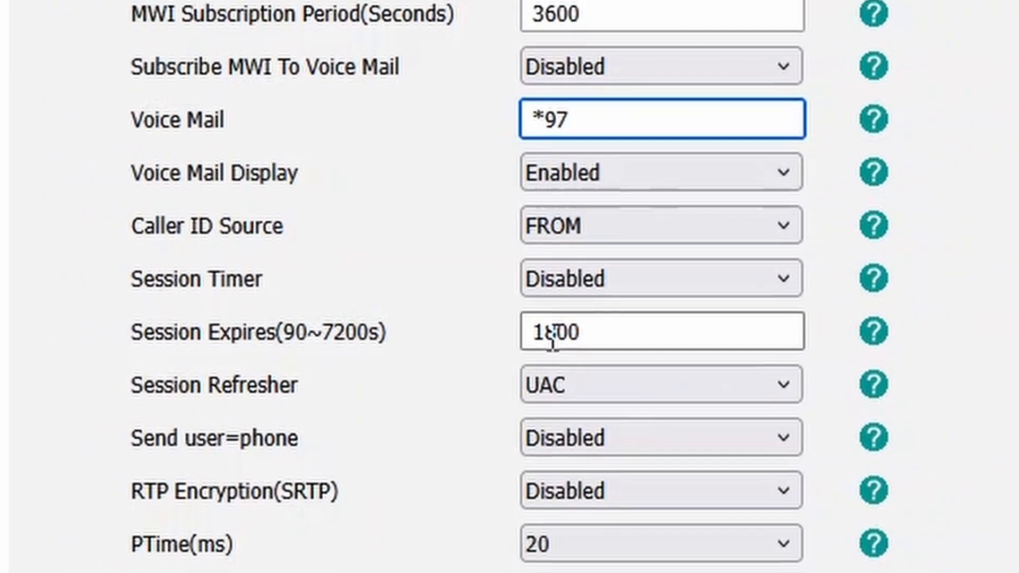
scroll(570, 345, "down", 5)
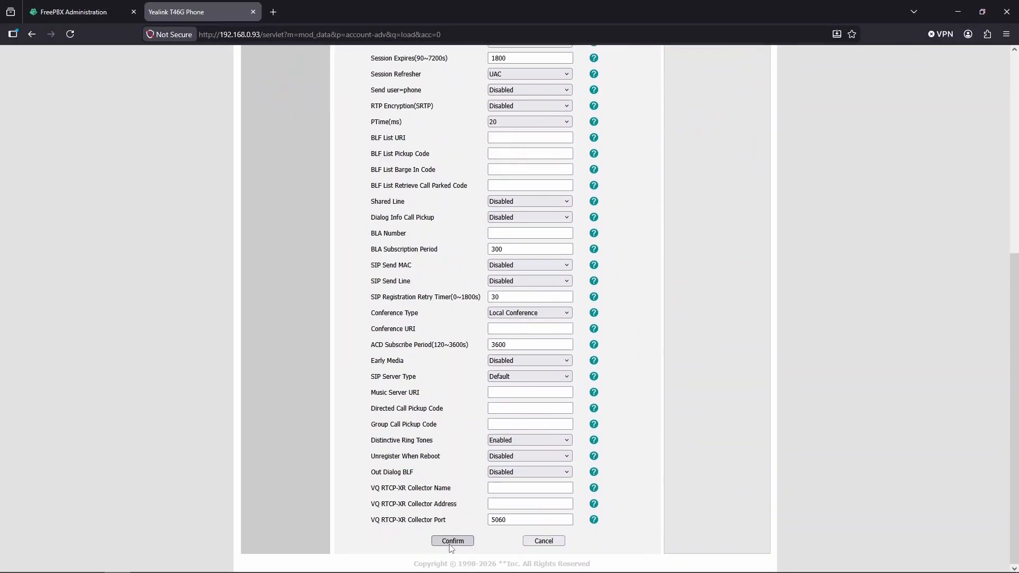
left_click(452, 541)
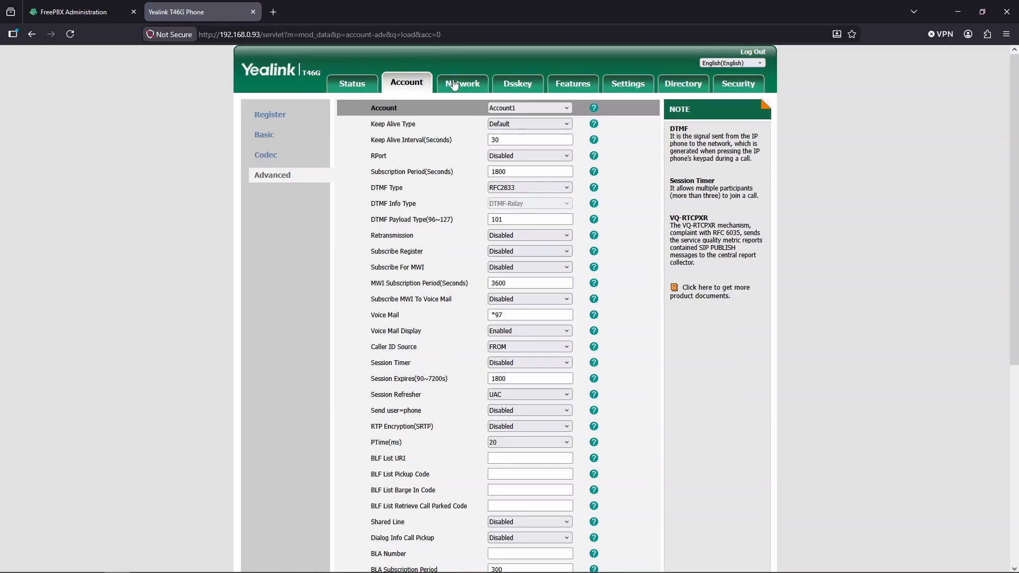
- Open the T42S at 192.168.0.153 in a new tab, bypass the certificate warning, and log in as admin
left_click(273, 12)
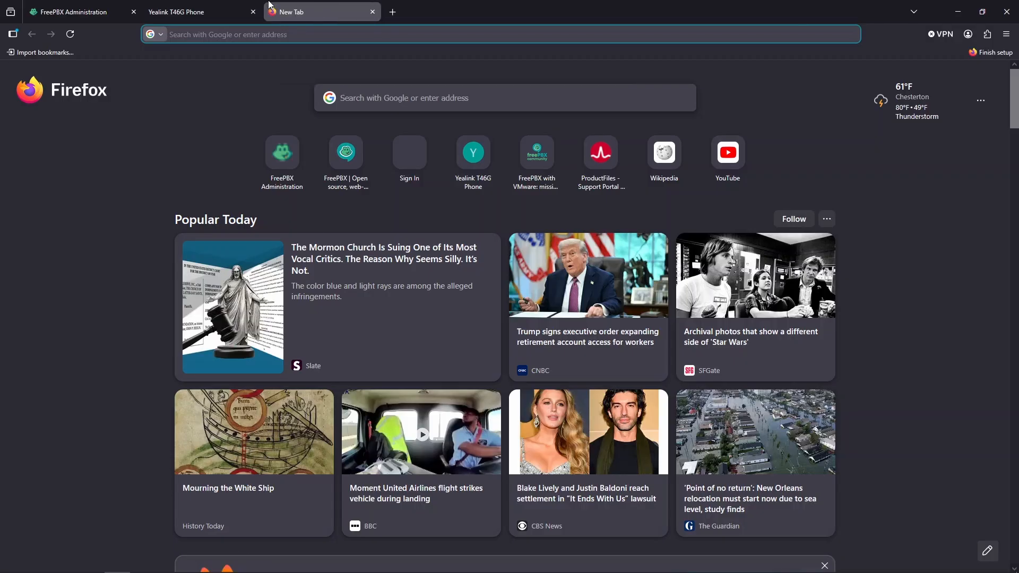
type("192.168.0.153")
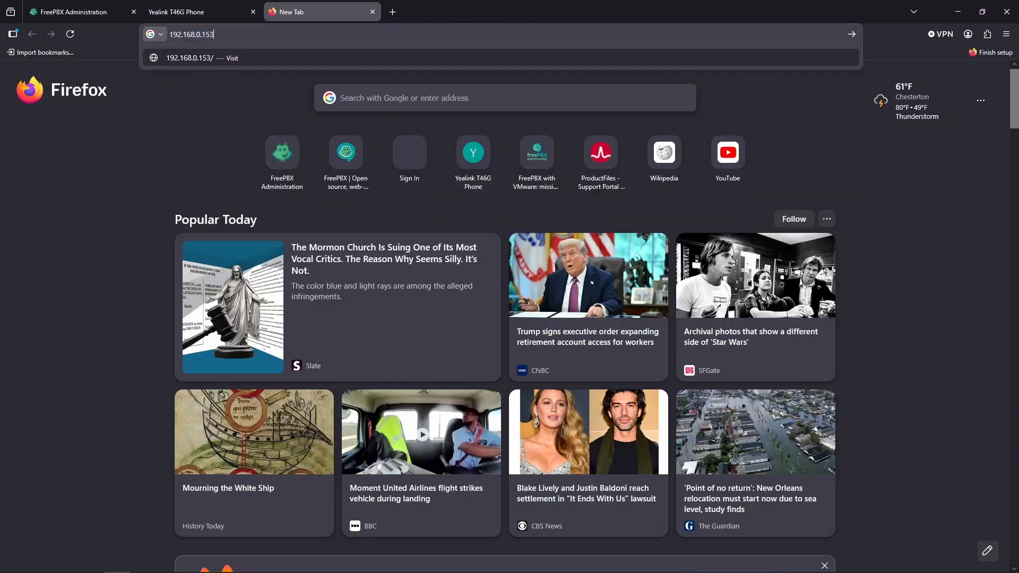
key("Return")
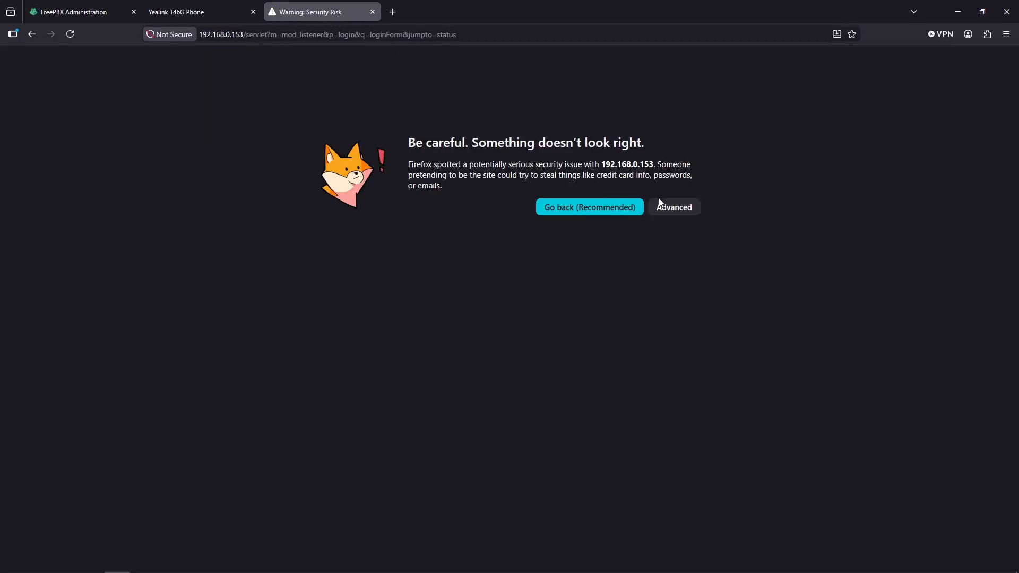
left_click(669, 207)
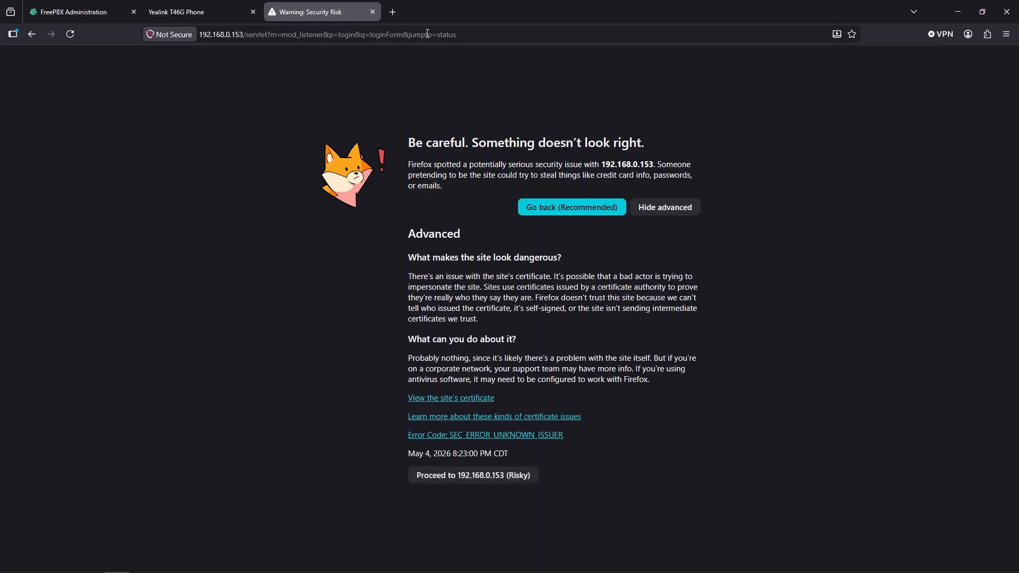
left_click(441, 477)
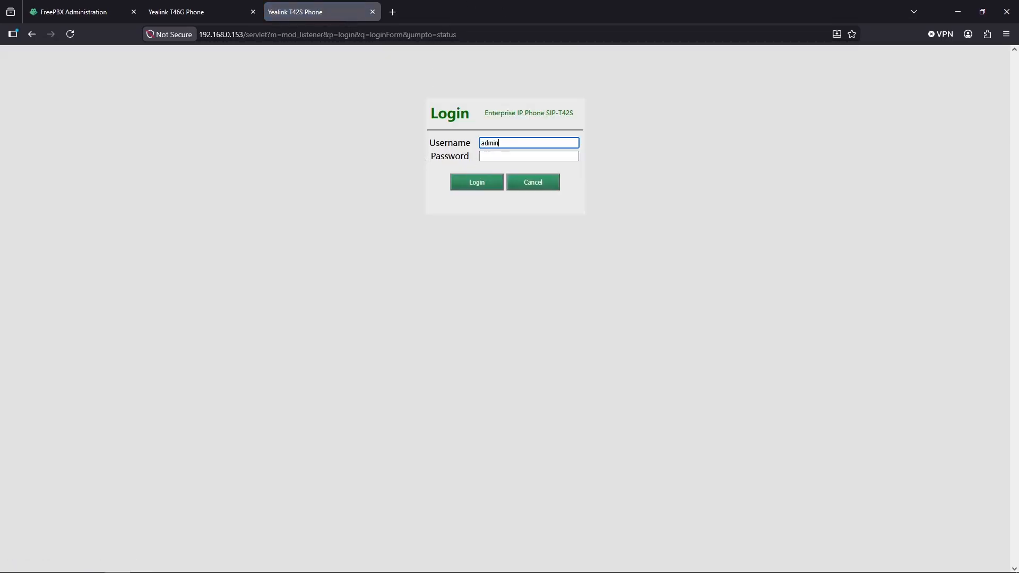
key("Tab")
type("a")
key("Return")
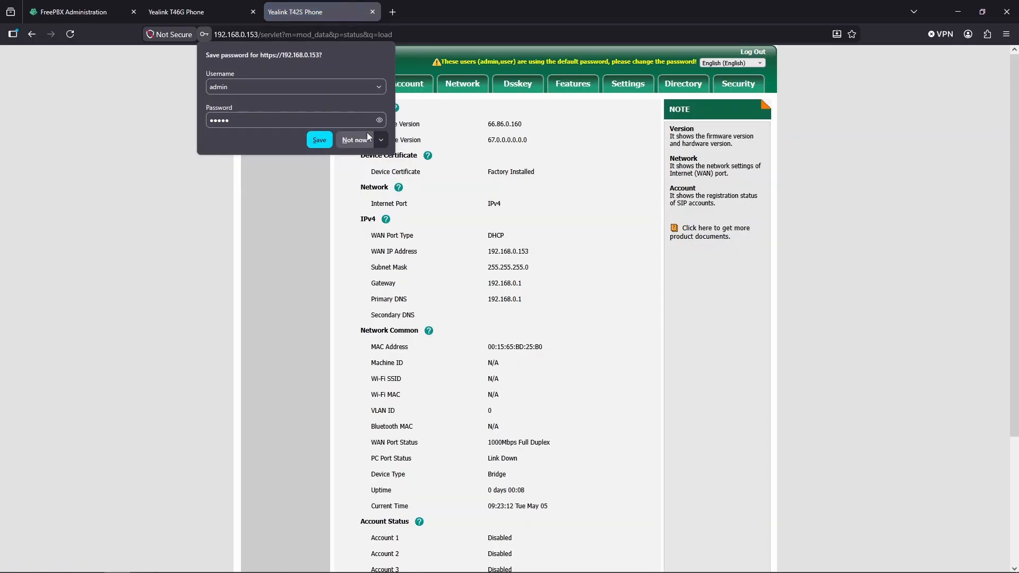
- Replace the T42S default administrator password with a new one and acknowledge the confirmation
left_click(373, 138)
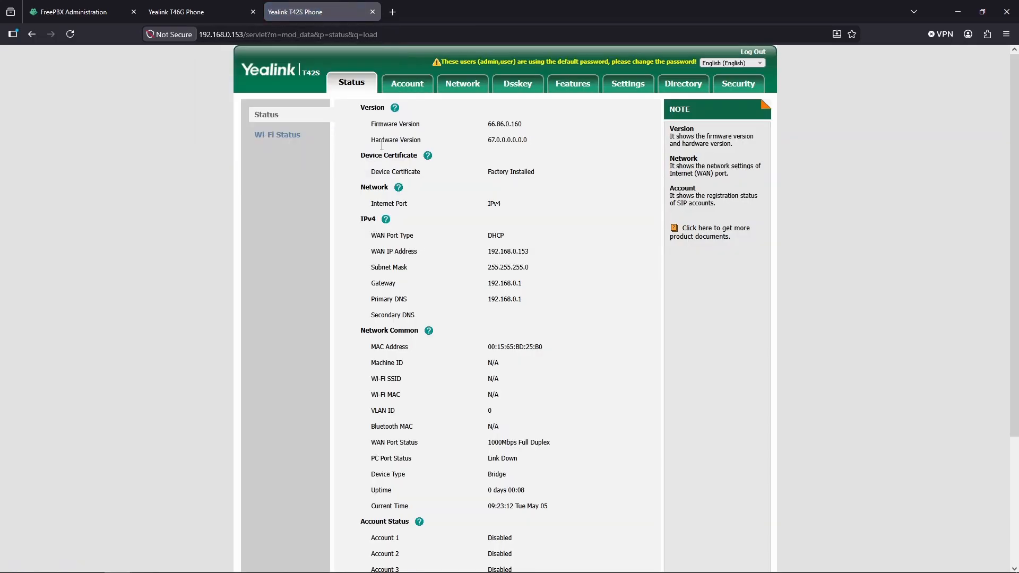
left_click(639, 62)
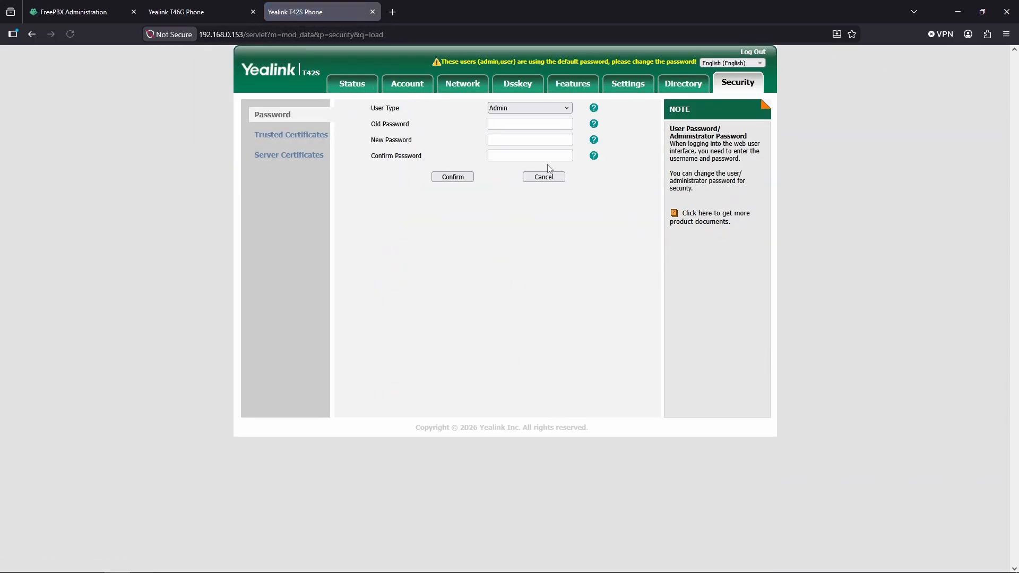
left_click(559, 125)
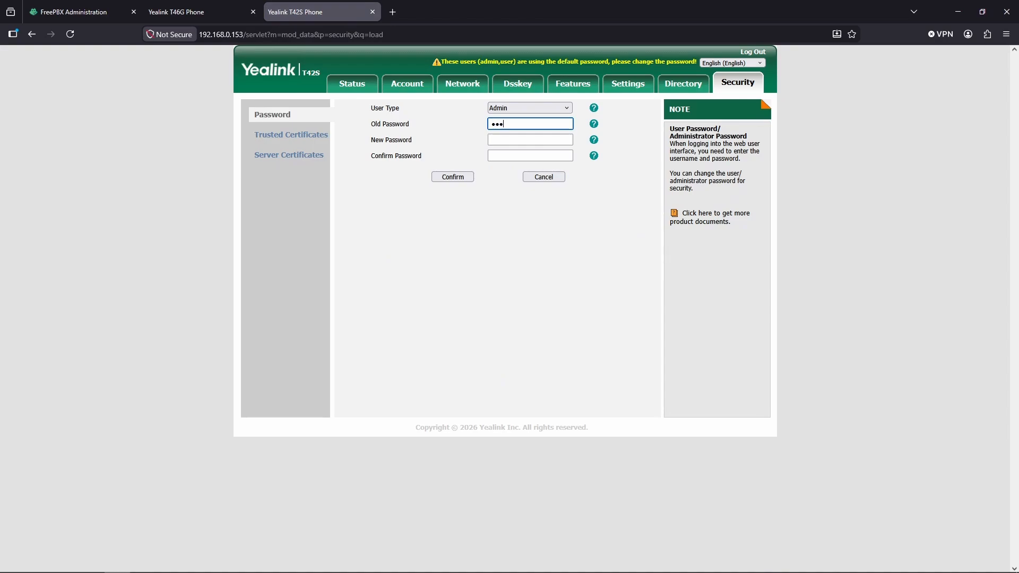
key("Tab")
type("a")
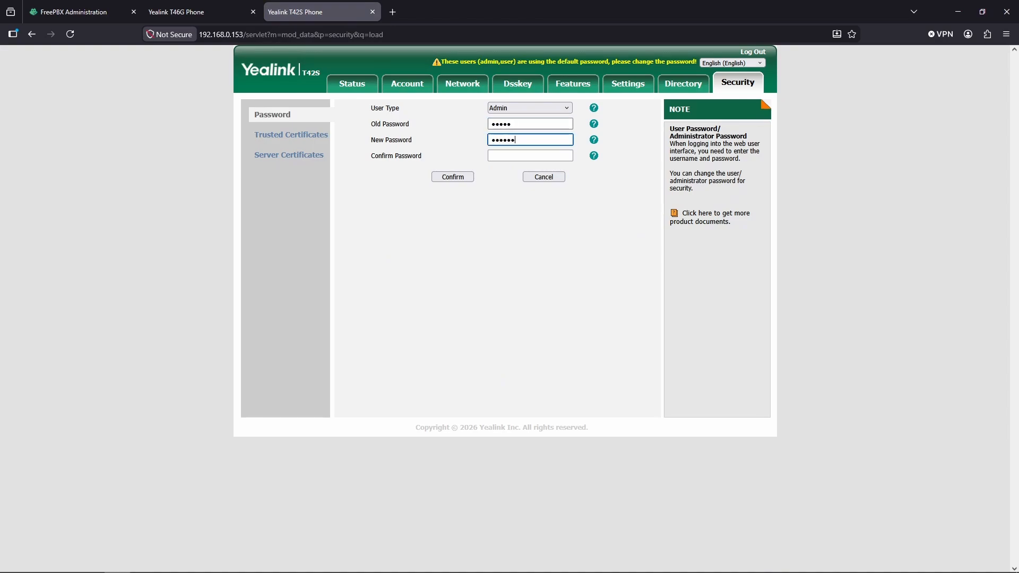
key("Tab")
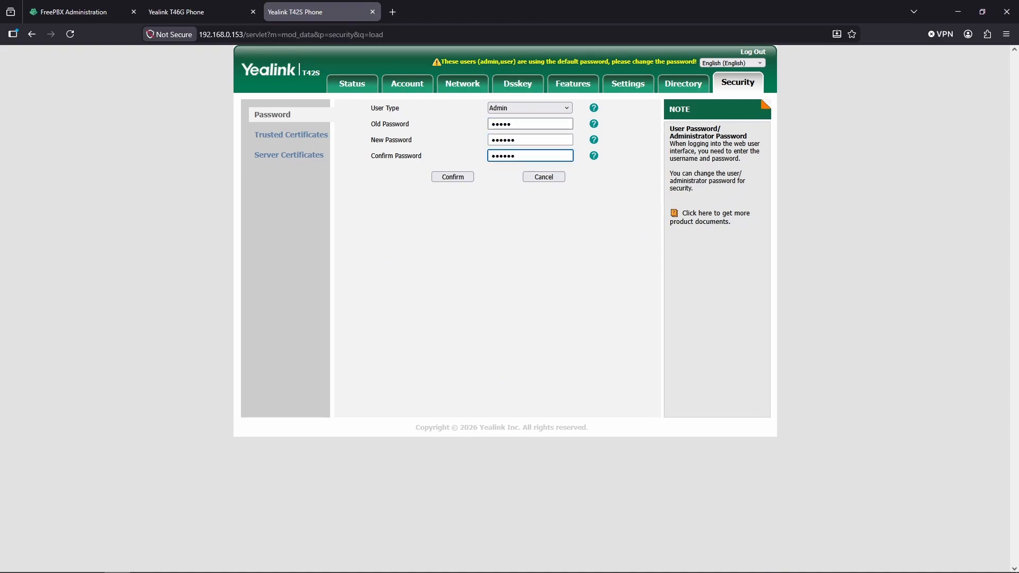
left_click(461, 179)
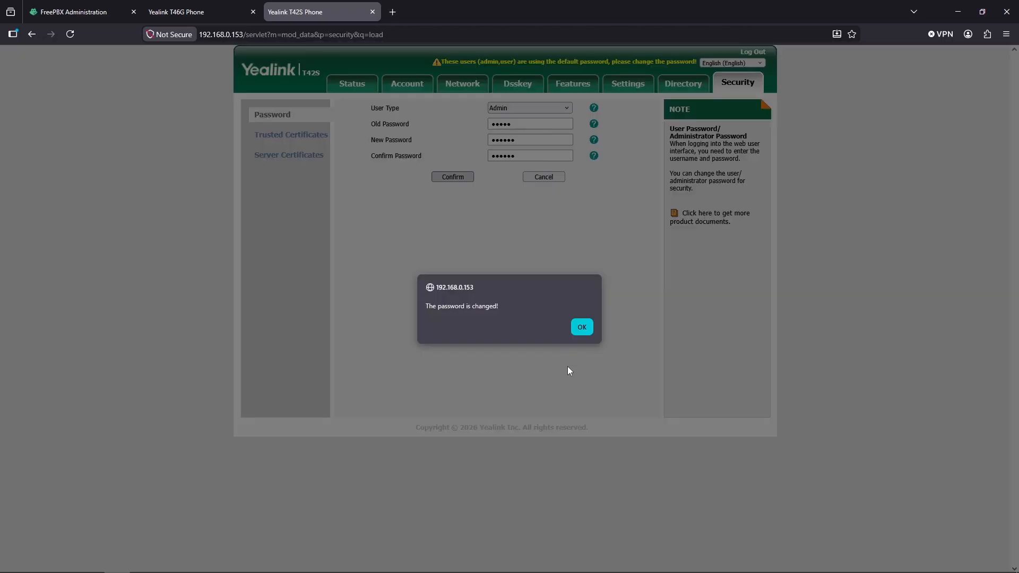
left_click(587, 329)
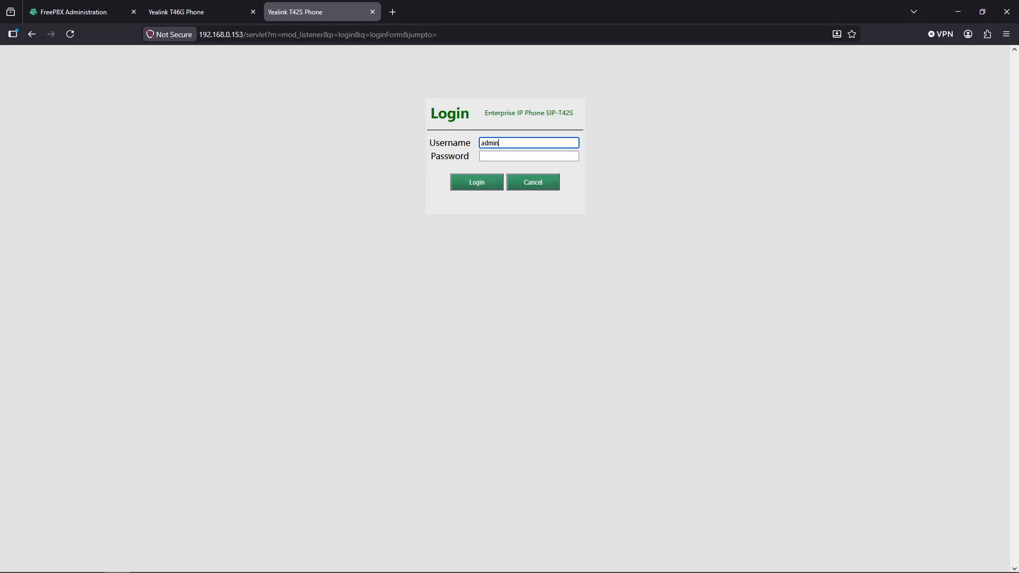
- Log in to the T42S with the new password and enable Account1's line
key("Tab")
type("a")
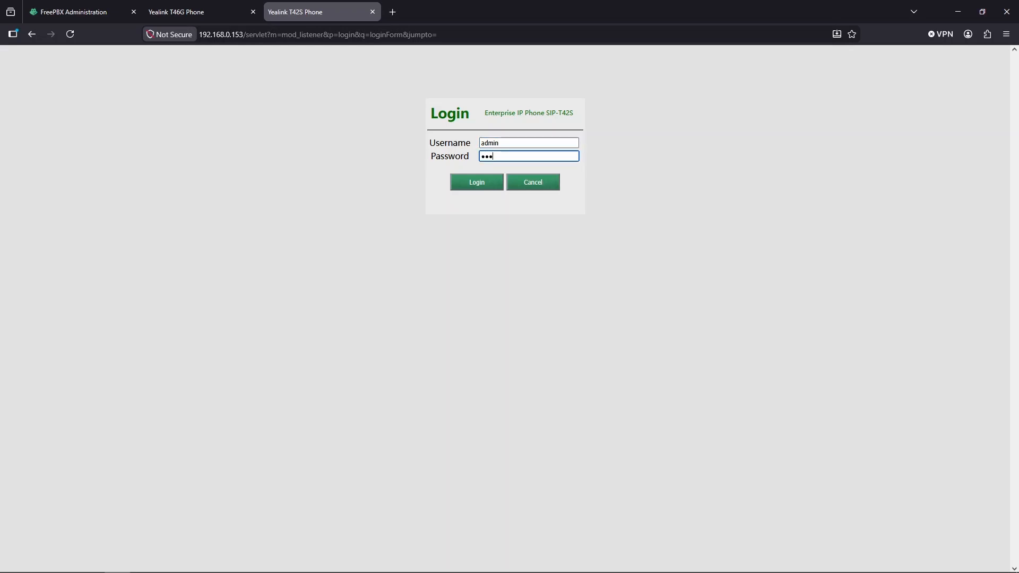
key("Return")
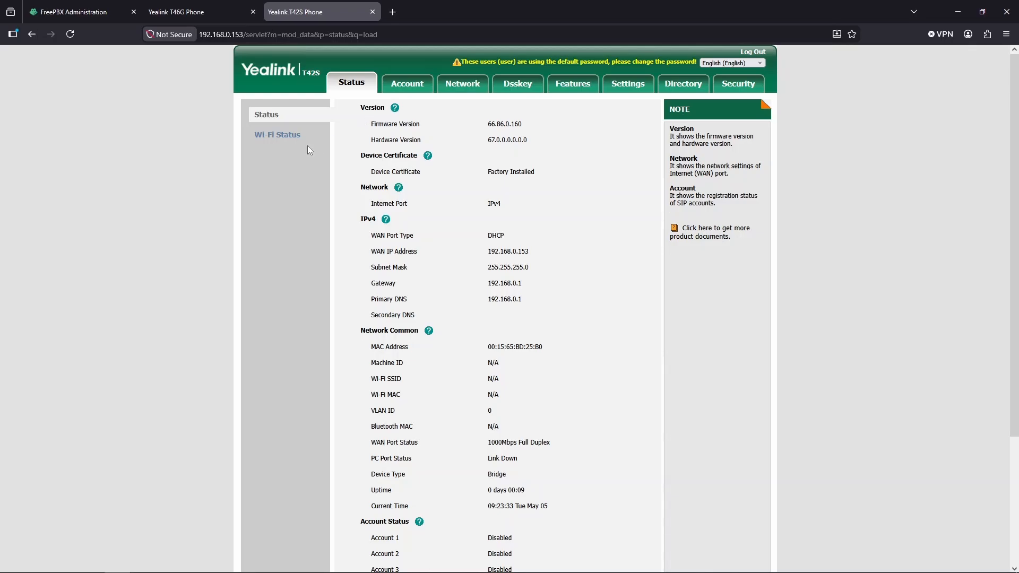
left_click(410, 88)
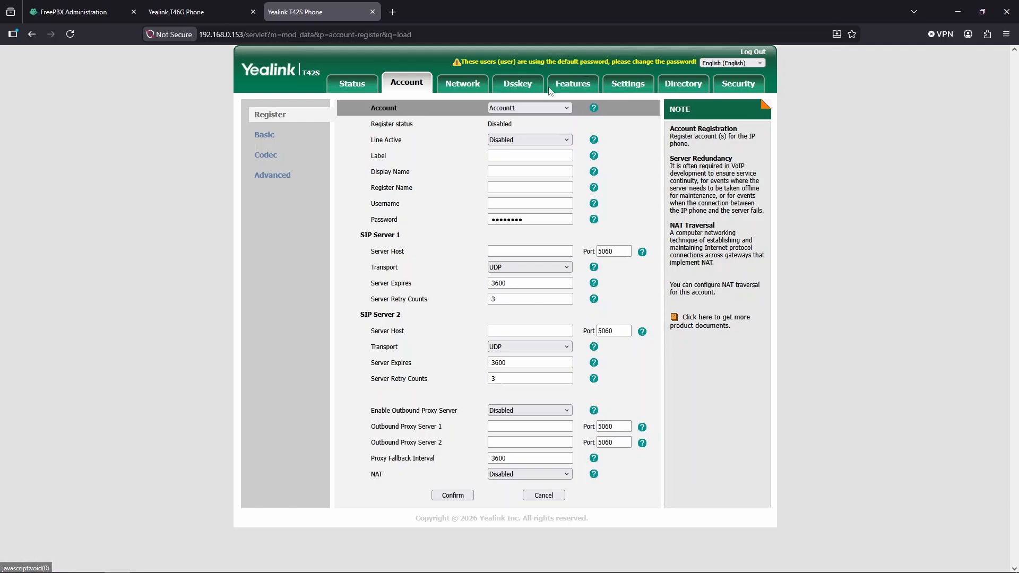
left_click(522, 137)
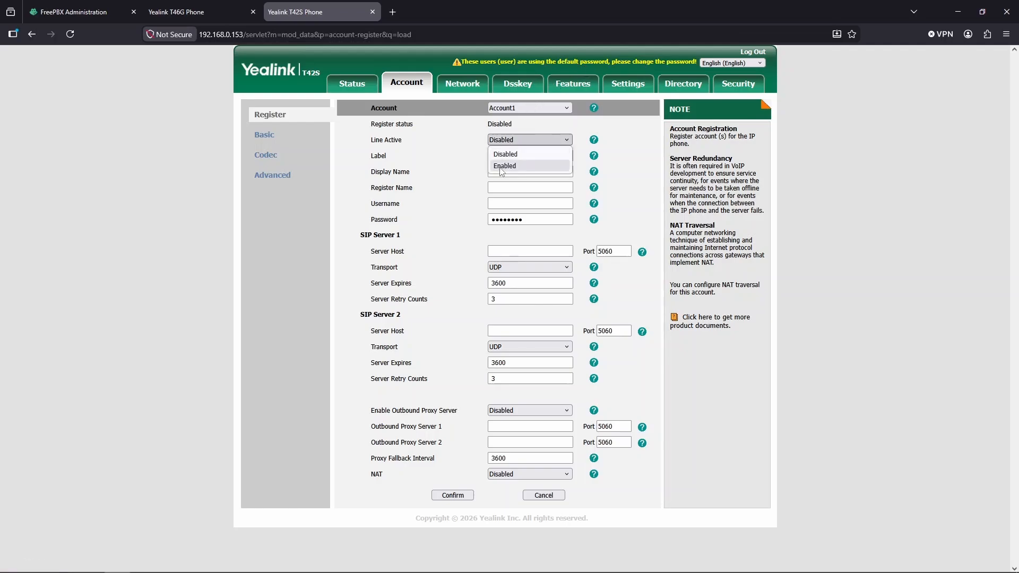
left_click(504, 166)
- Set label FreePBX, display name Yealink 2, username 1002 and the extension's password
left_click(514, 155)
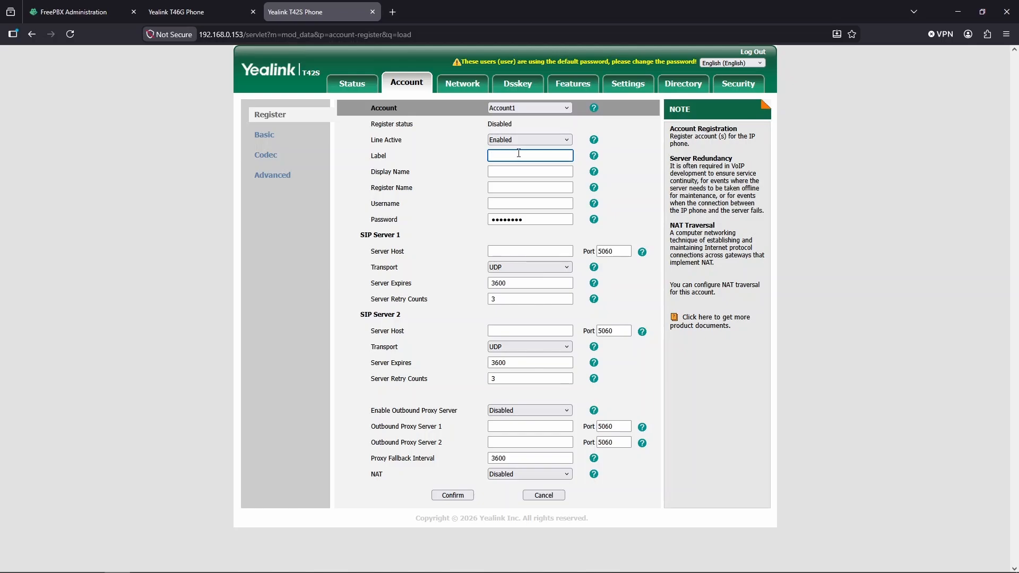
type("FreePBX")
key("Tab")
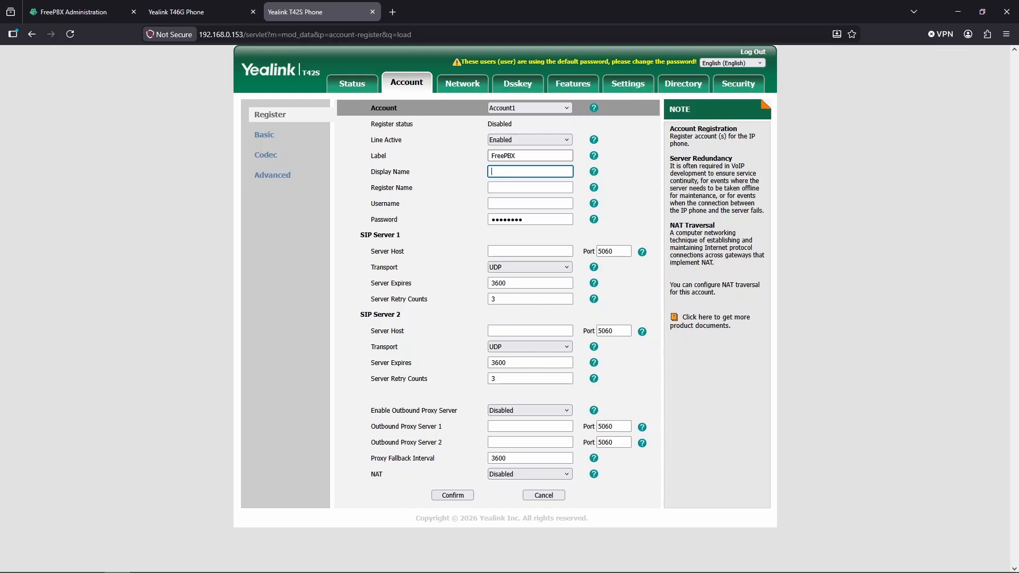
type("Yealink")
key("Tab")
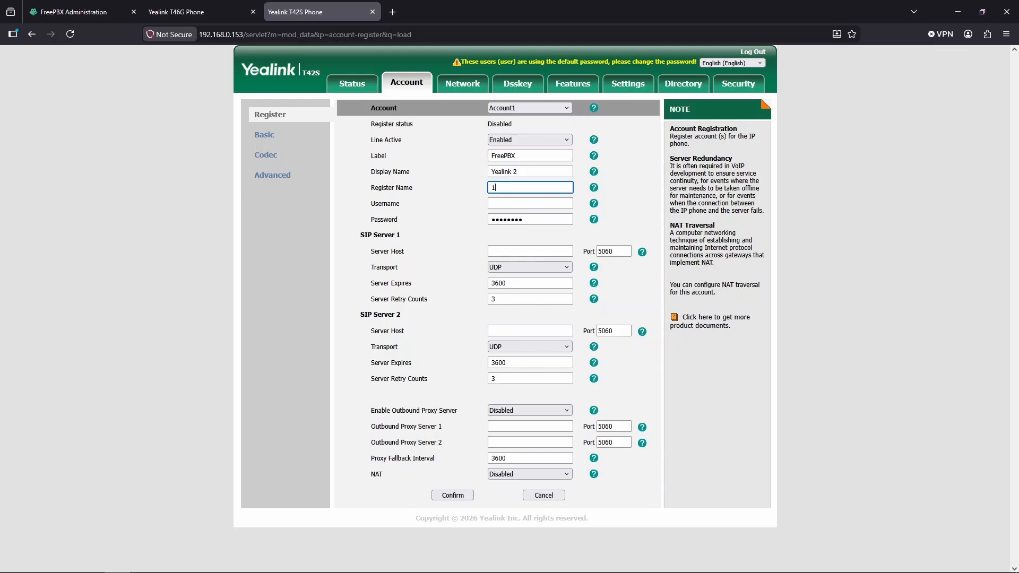
key("Tab")
type("1002")
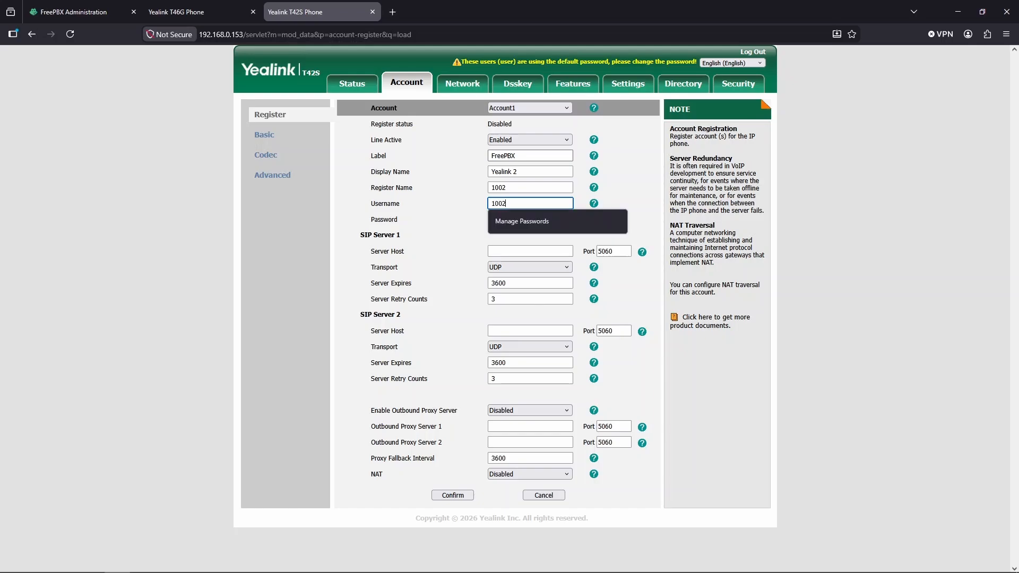
key("Tab")
type("••")
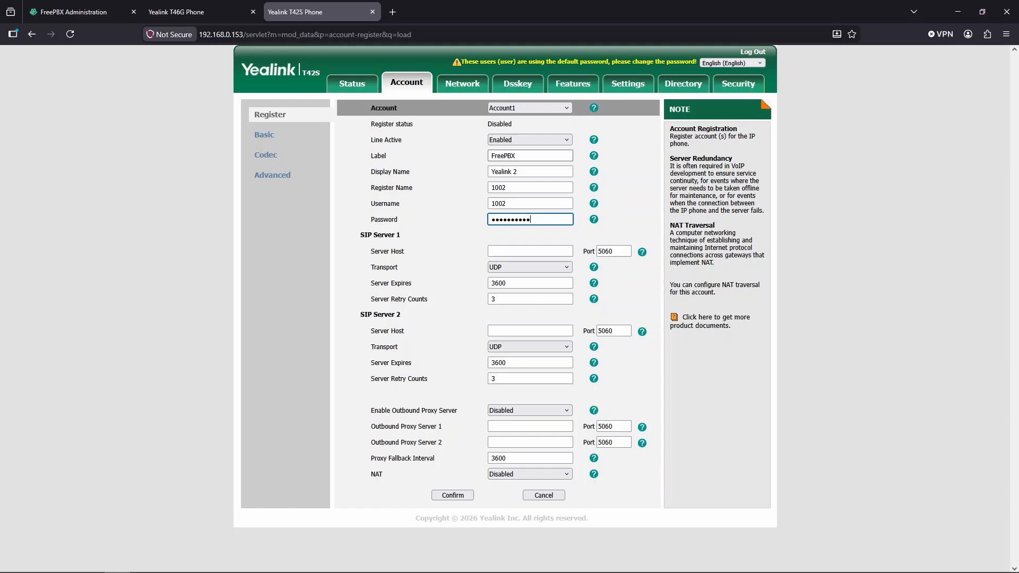
- Set the SIP server host to 192.168.0.231 and save the registration
left_click(521, 253)
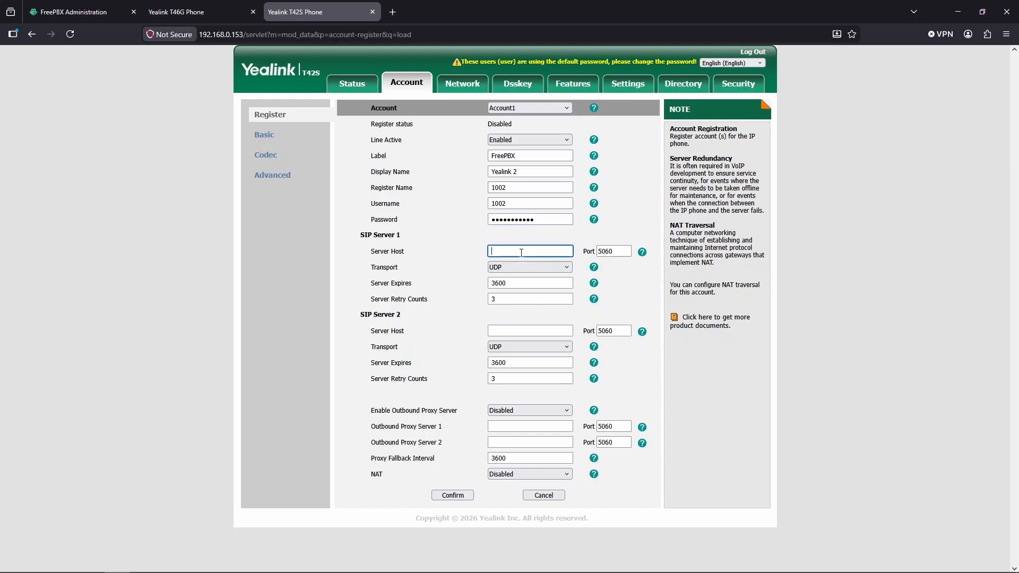
type("192.168.0.231")
left_click(464, 494)
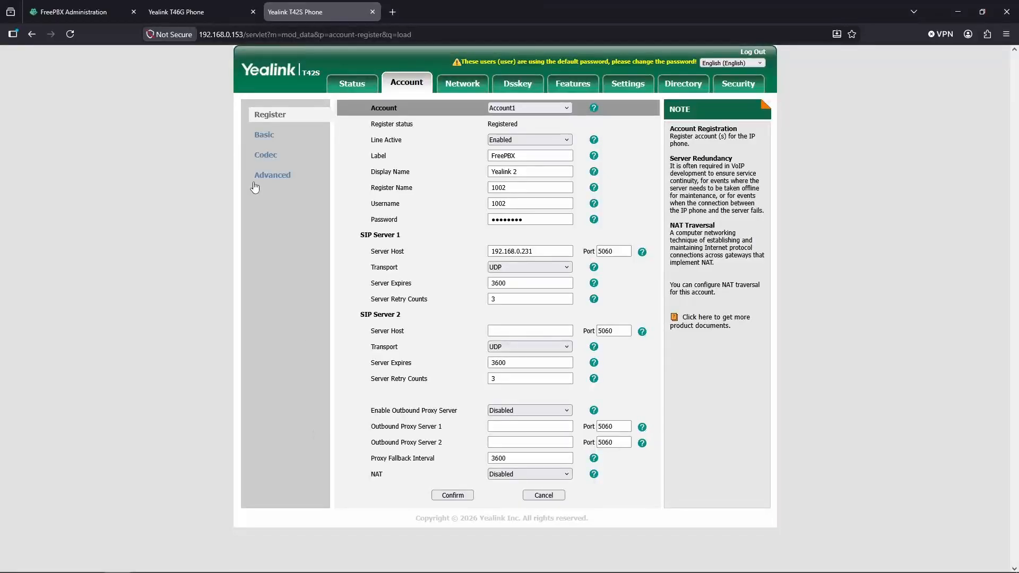
- Disable G729 for Account1, leaving G722, PCMU and PCMA enabled, and confirm
left_click(268, 161)
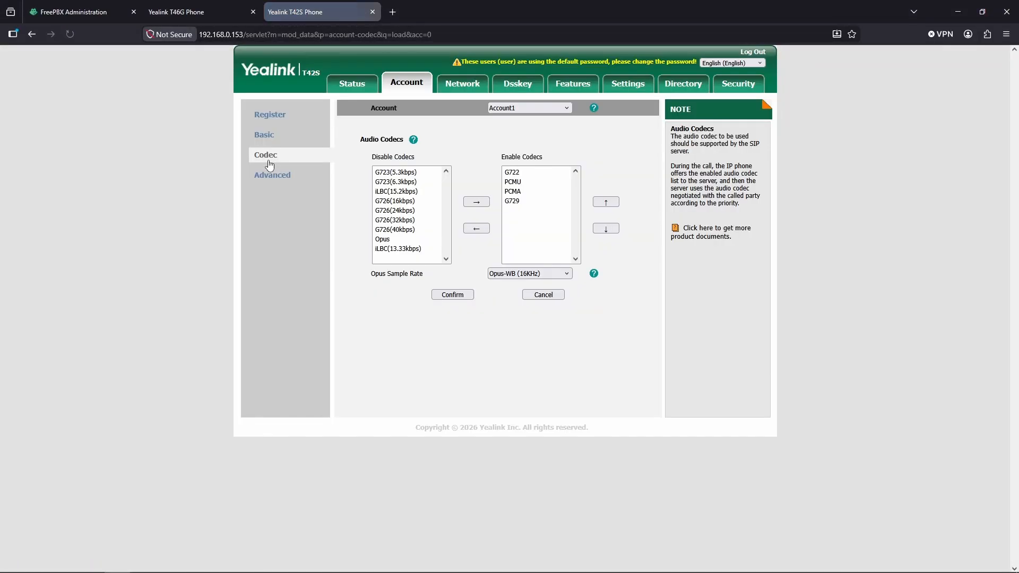
left_click(520, 202)
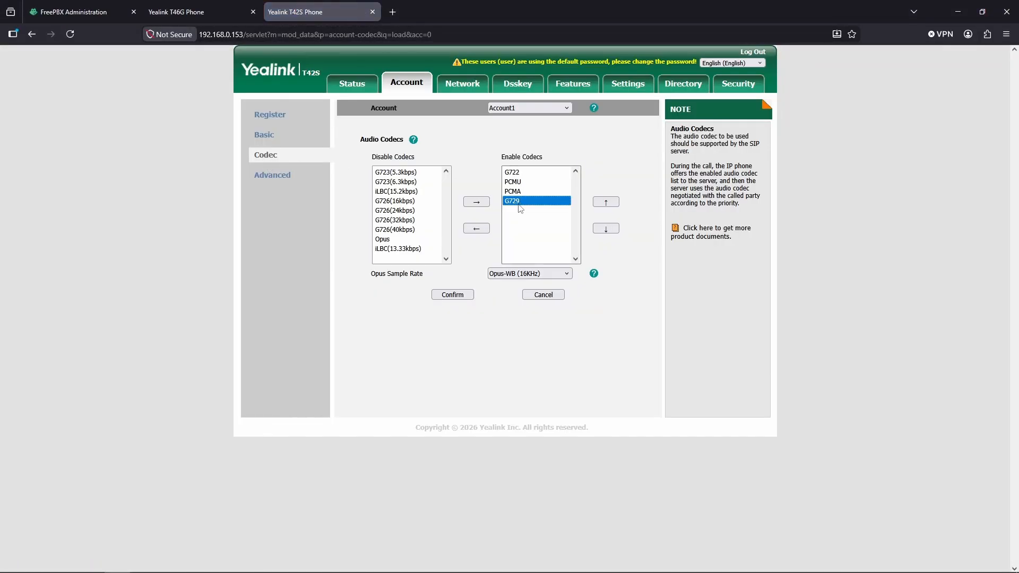
left_click(477, 230)
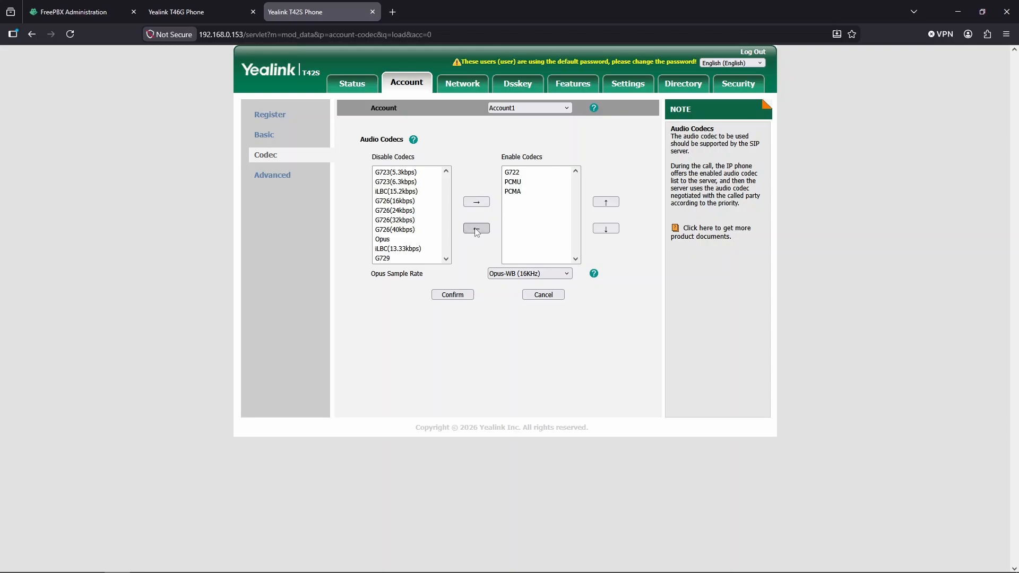
left_click(452, 295)
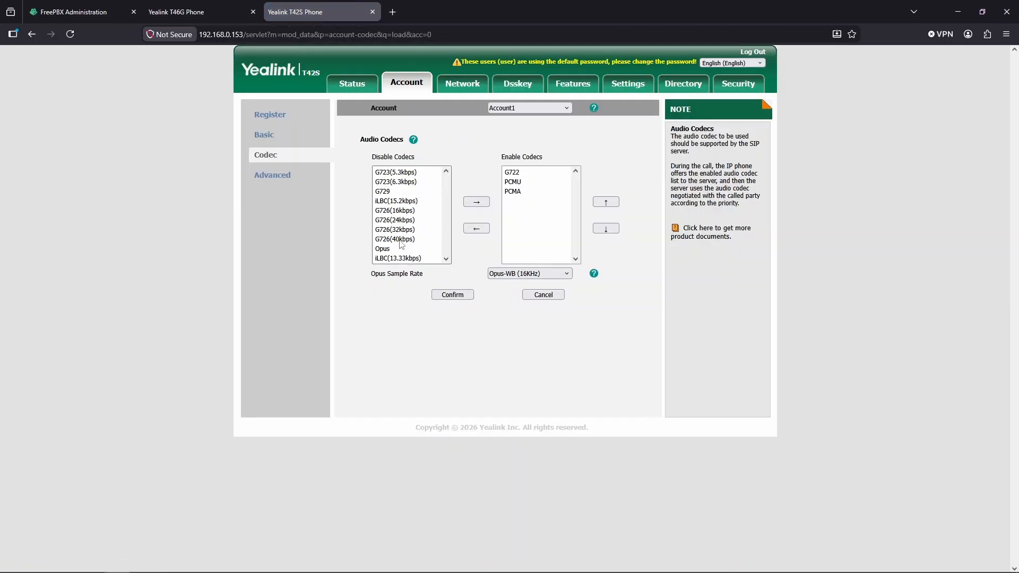
- Select Opus in the disabled codecs list and open Account1's advanced settings
left_click(399, 240)
left_click(396, 249)
left_click(272, 176)
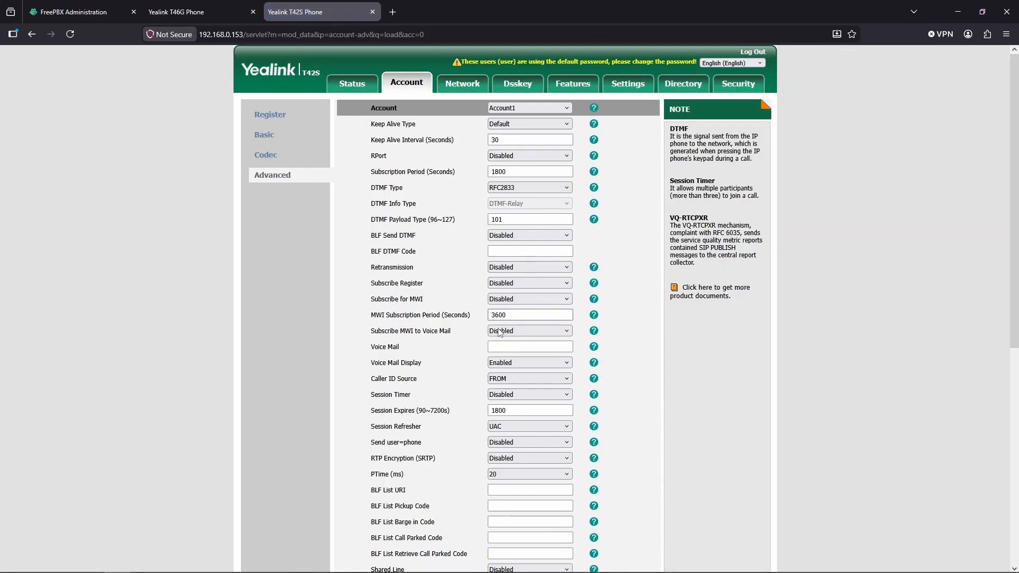
- Enter *97 as Account1's voicemail number, confirm, and go back to the Registered registration page
left_click(494, 346)
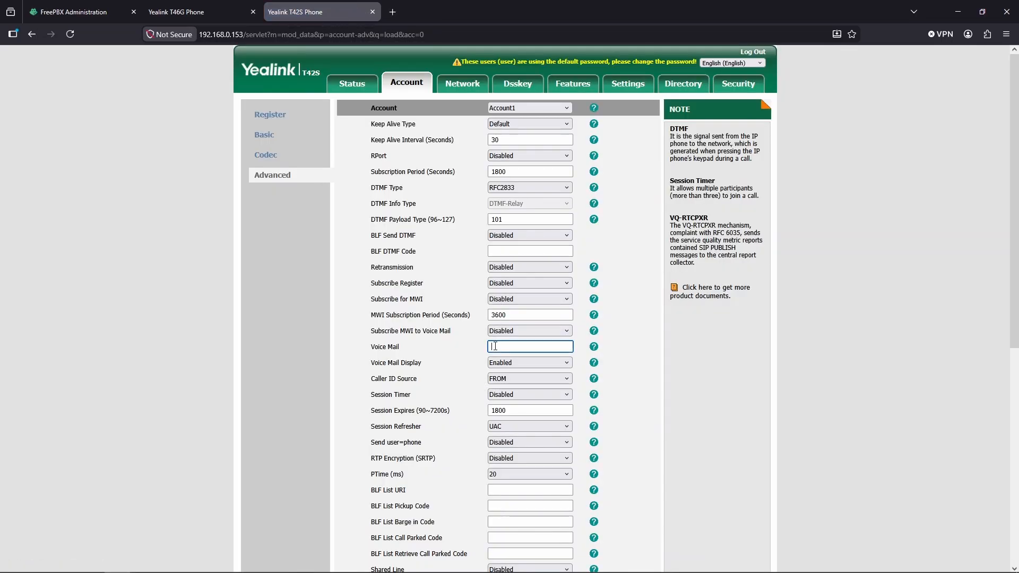
type("*97")
scroll(512, 341, "down", 6)
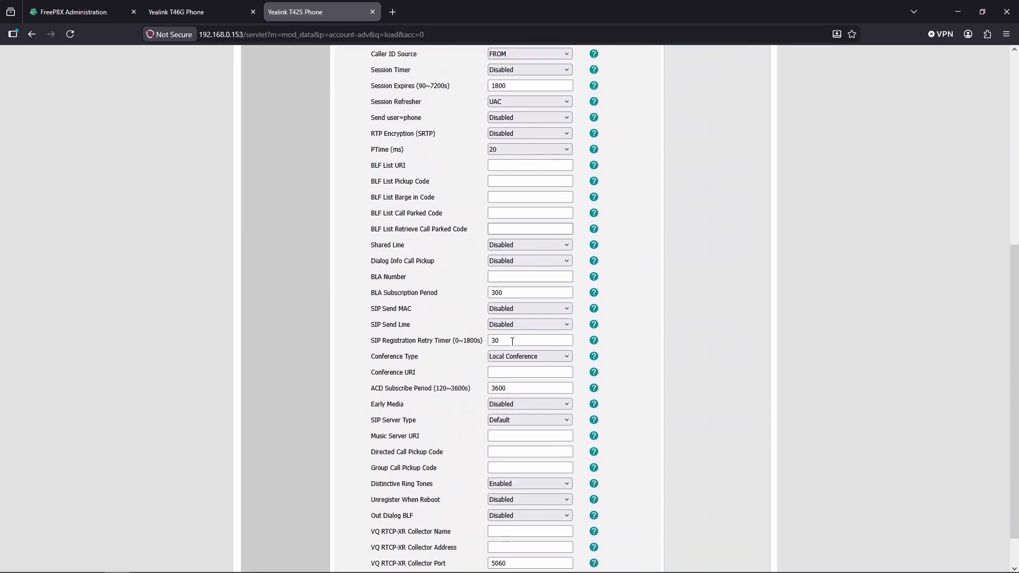
scroll(512, 341, "down", 1)
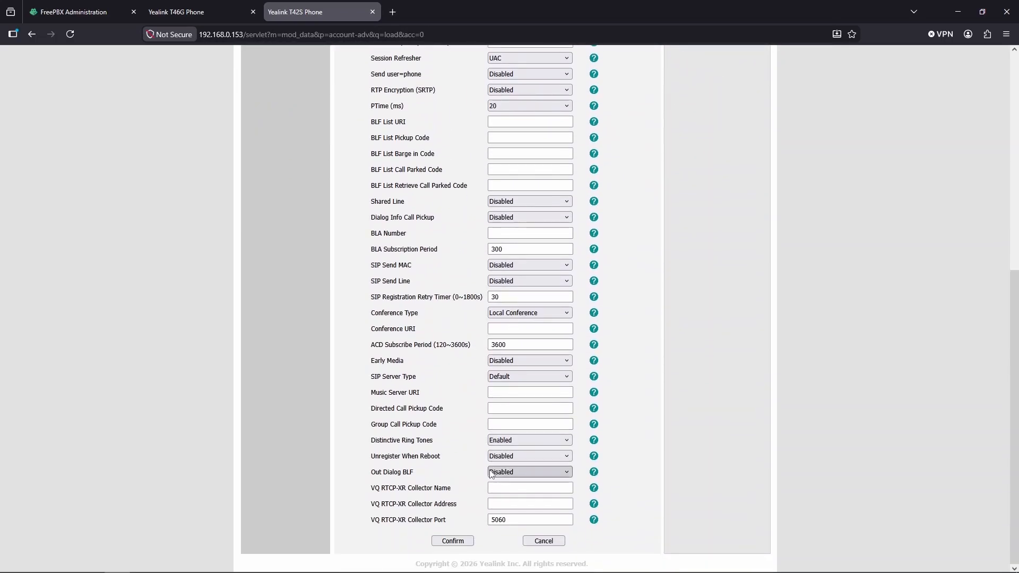
left_click(461, 542)
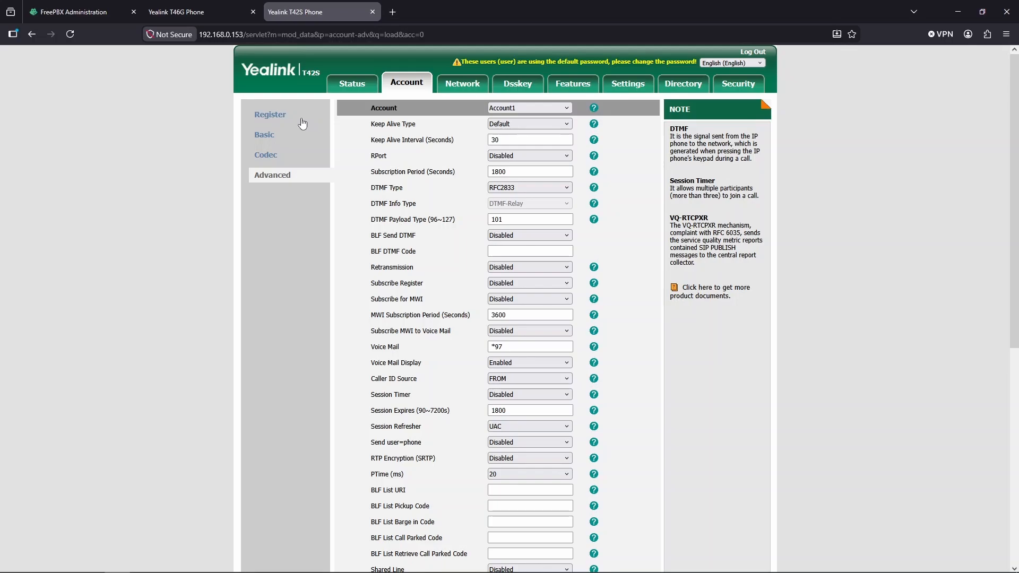
left_click(302, 123)
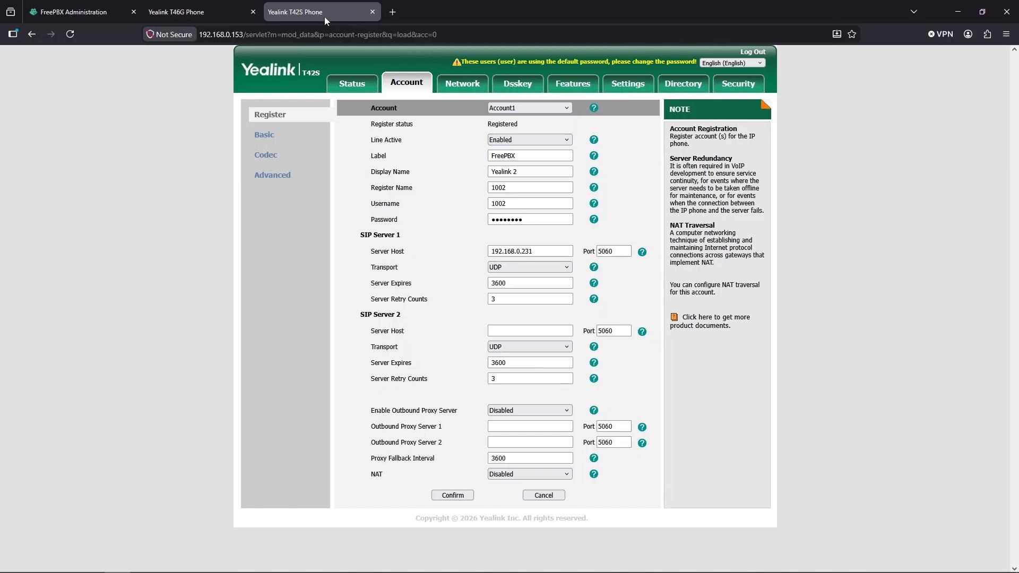
- In FreePBX, refresh the Statistics chart to show two users online, then open Reports > Asterisk Info
left_click(70, 5)
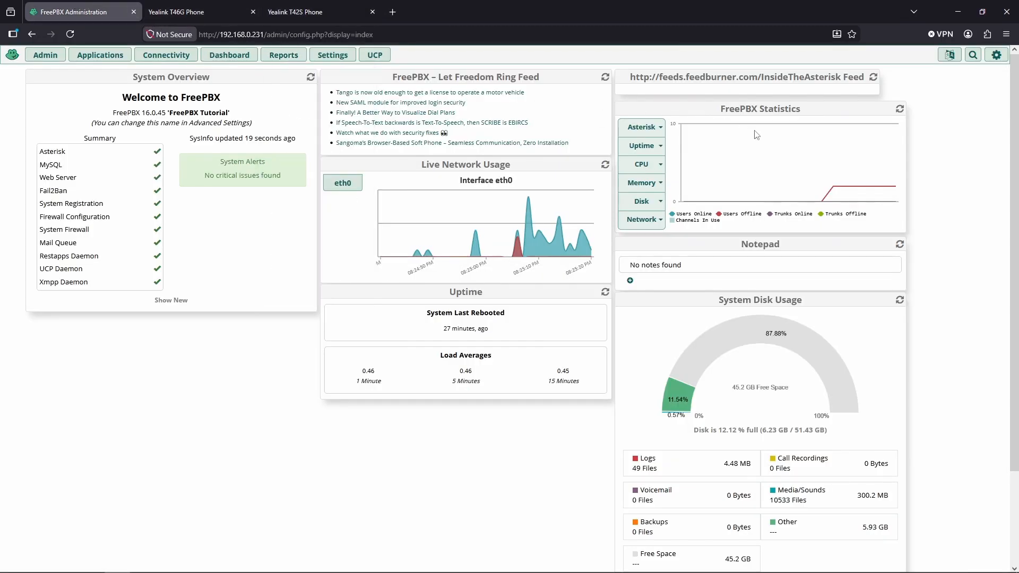
left_click(899, 109)
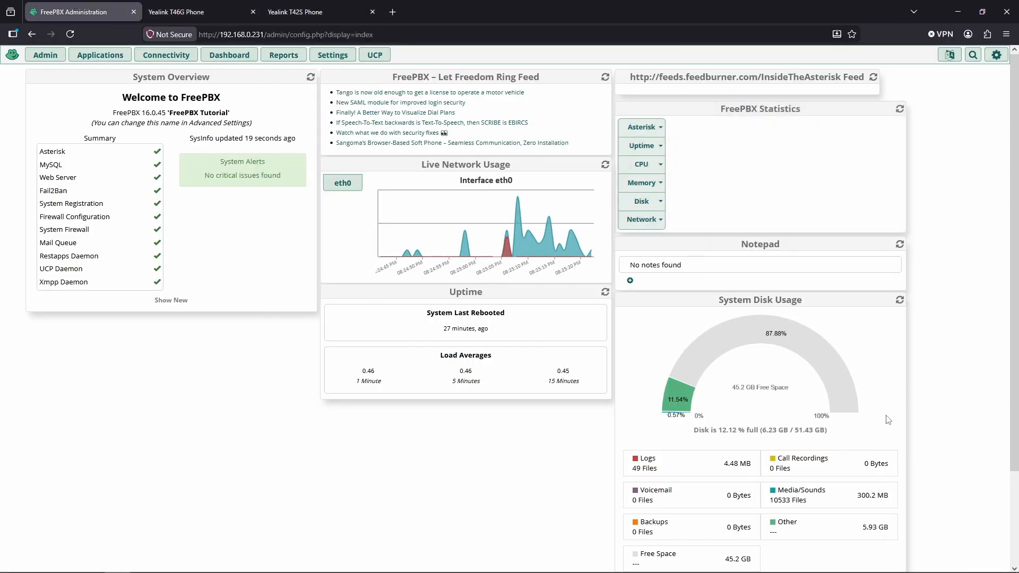
mouse_move(876, 185)
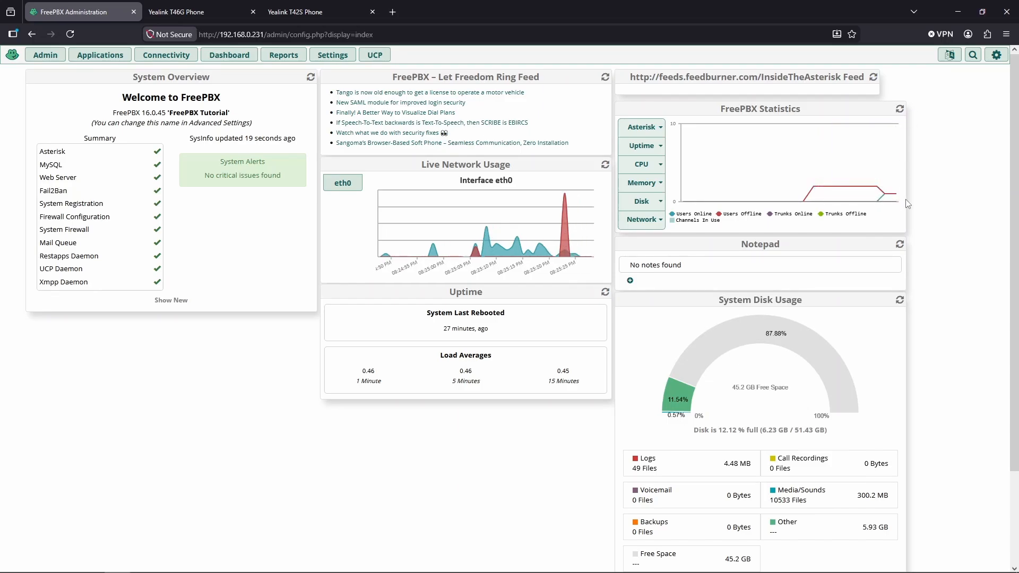
left_click(899, 107)
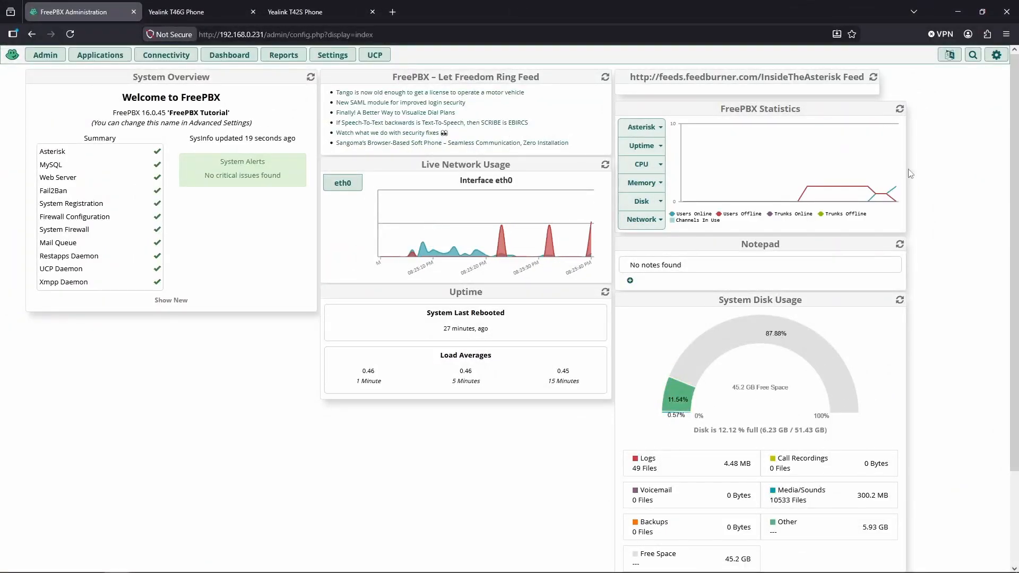
mouse_move(895, 184)
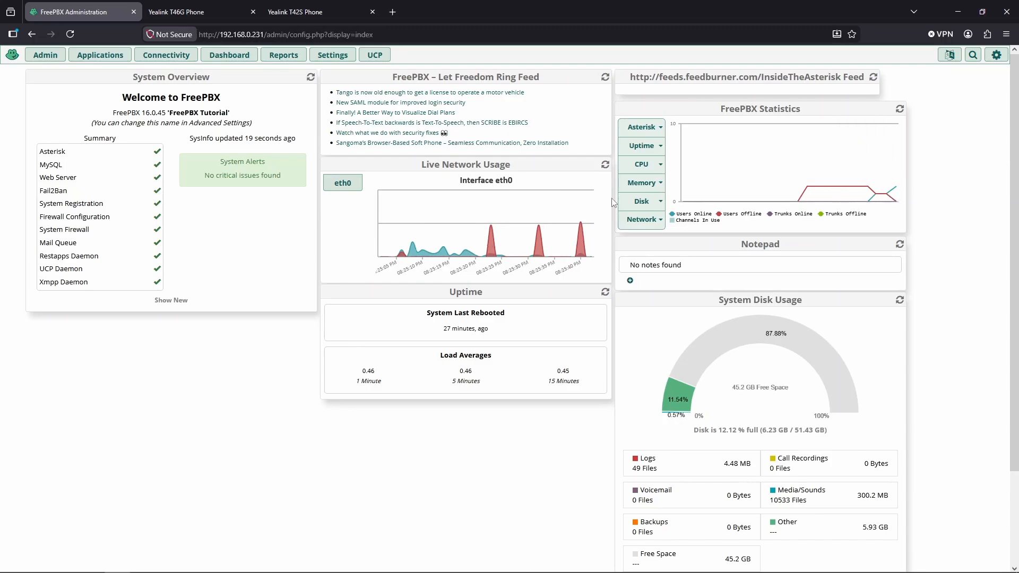
mouse_move(283, 55)
left_click(282, 77)
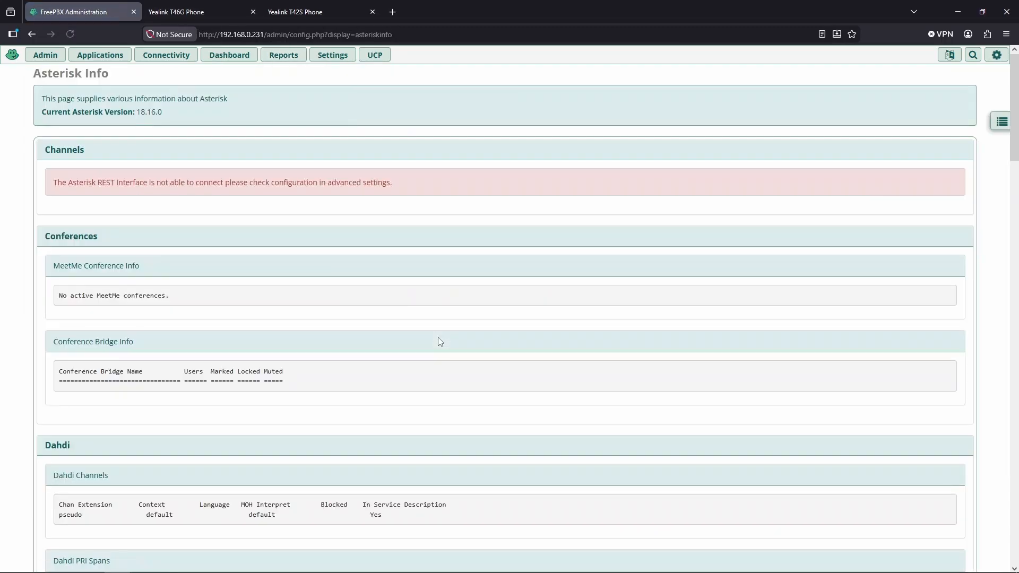
- Open Advanced Settings and inspect the Asterisk REST Interface allowed origins value
left_click(330, 55)
left_click(346, 77)
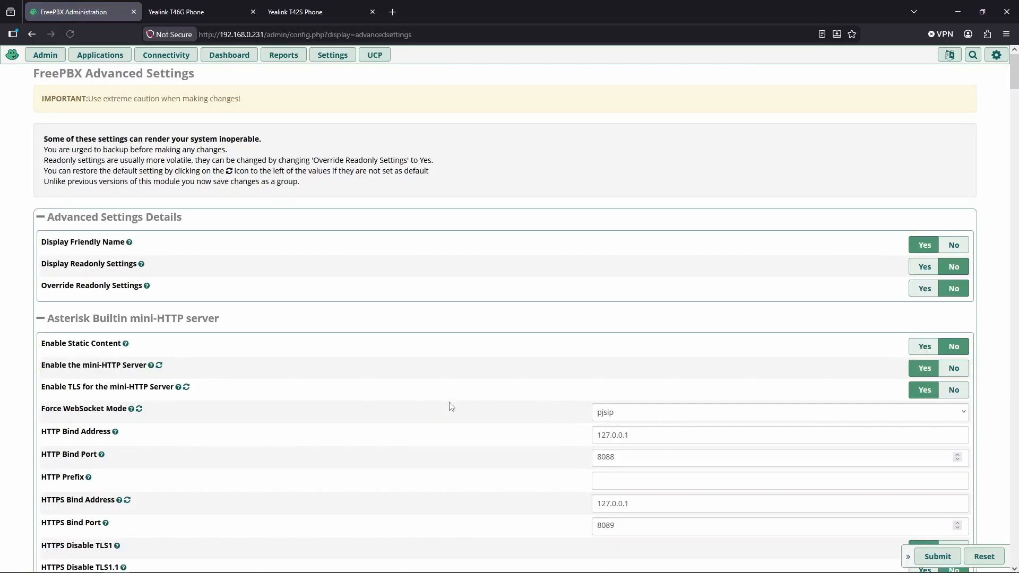
scroll(451, 406, "down", 8)
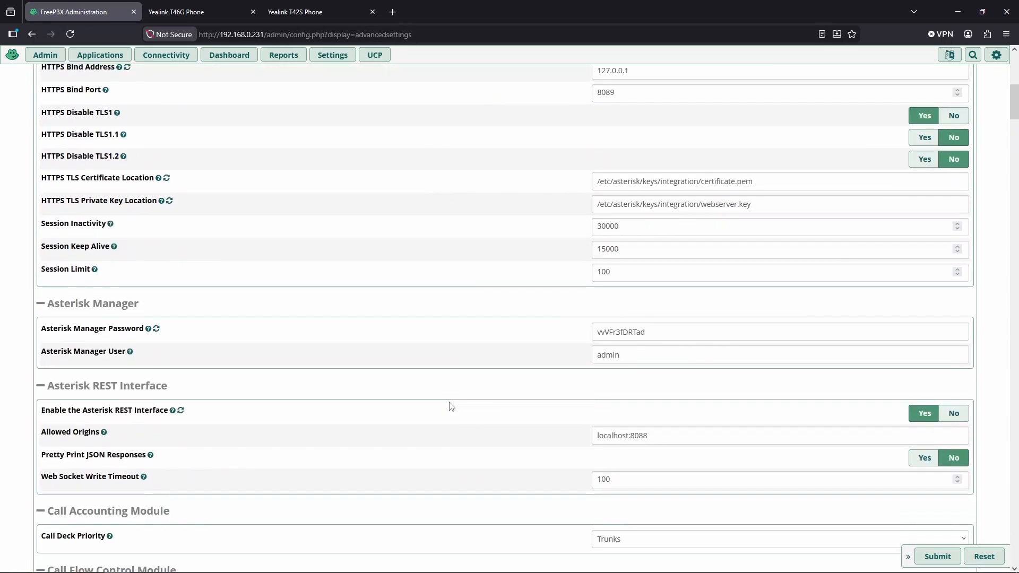
left_click(645, 435)
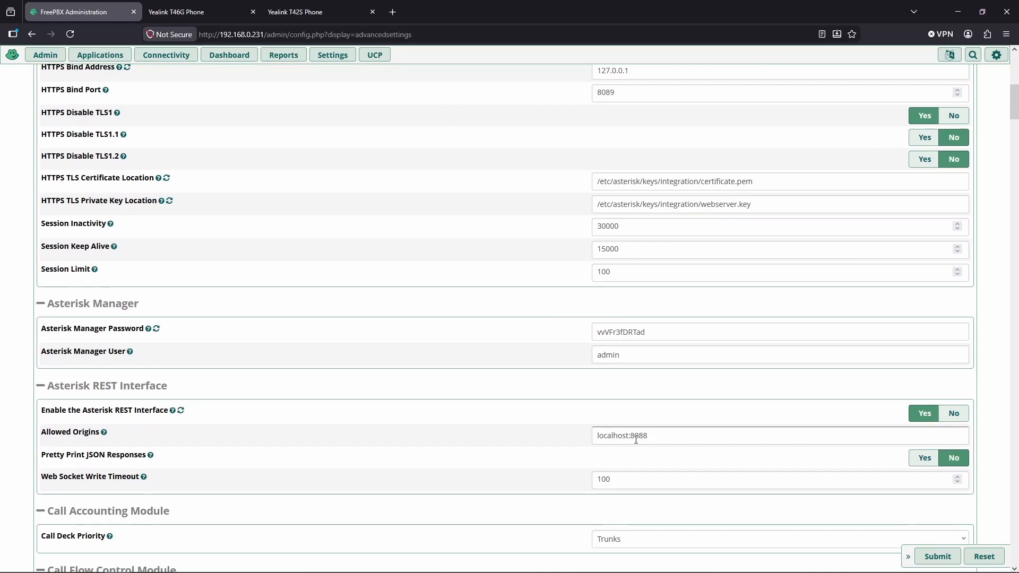
left_click(932, 417)
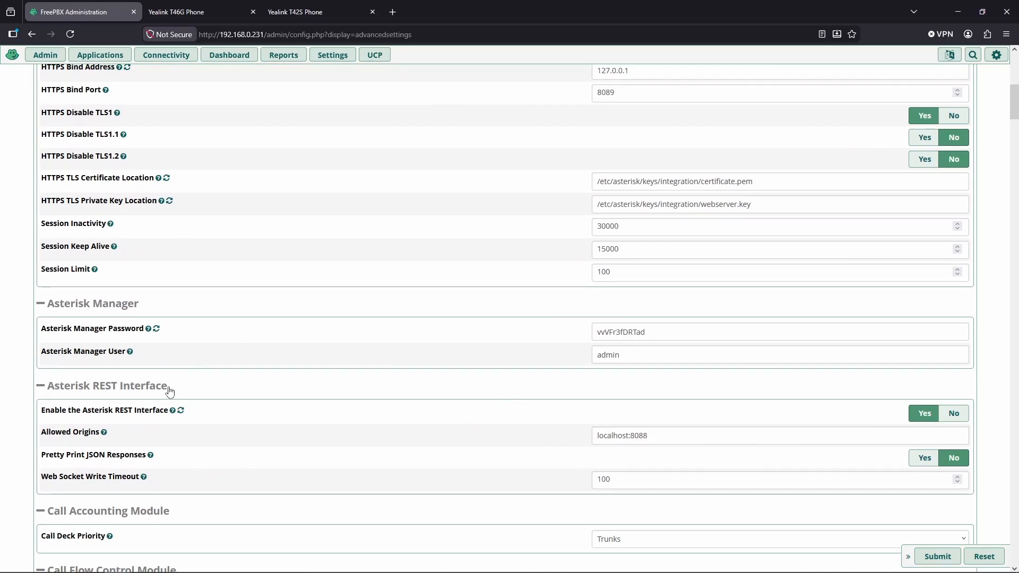
mouse_move(172, 411)
scroll(172, 414, "down", 4)
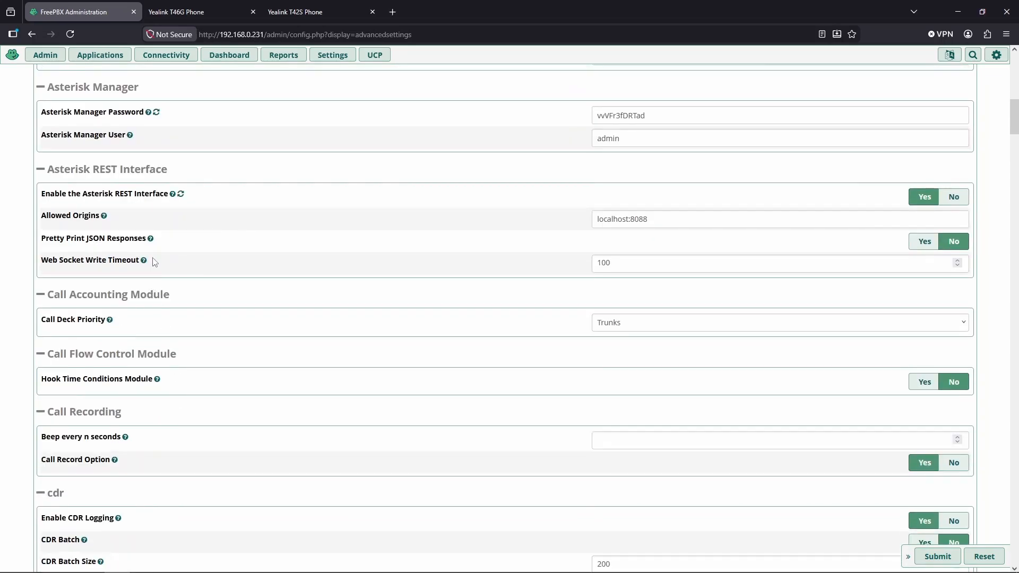
scroll(154, 262, "up", 6)
scroll(157, 259, "up", 5)
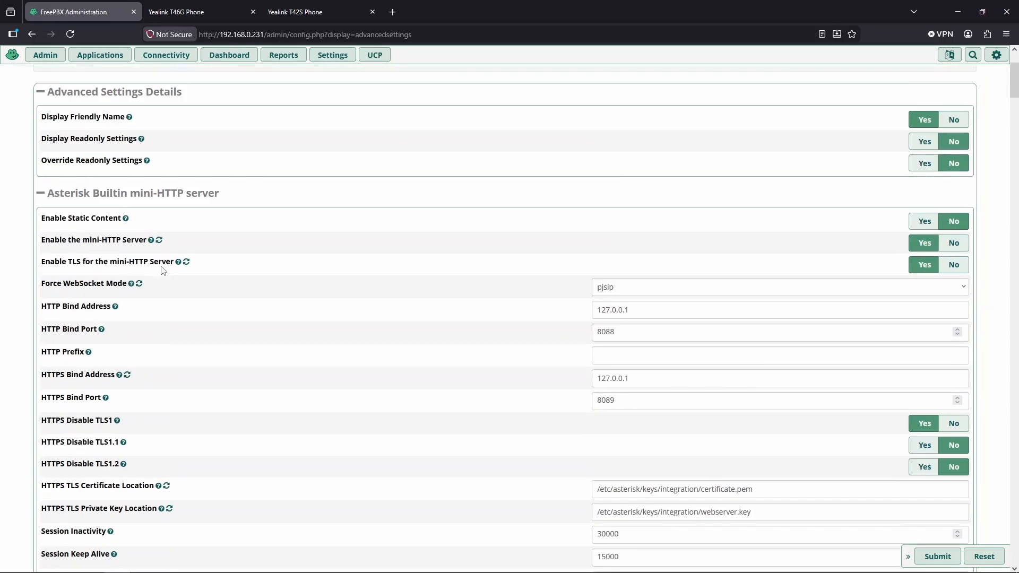
mouse_move(269, 60)
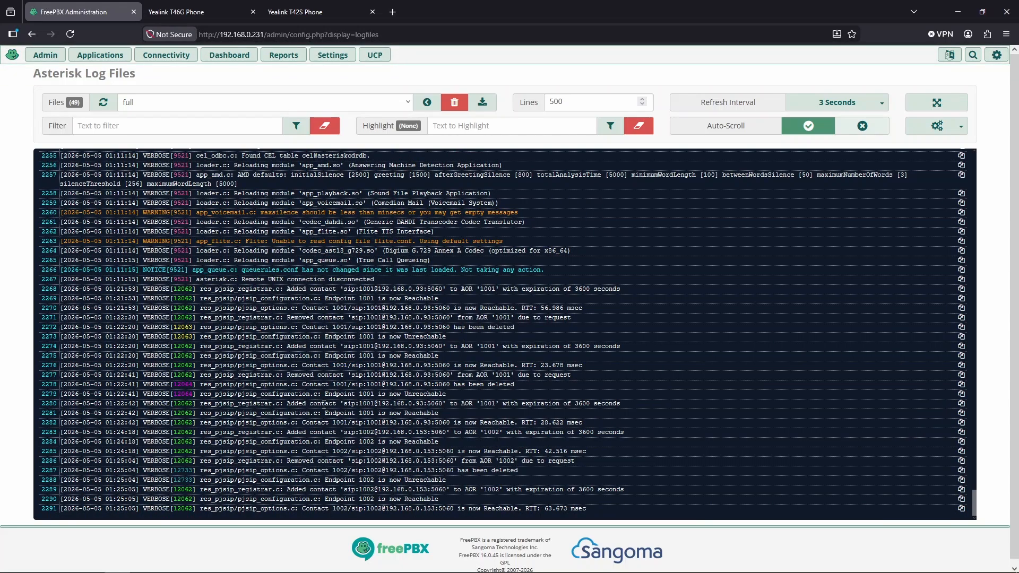
- Scroll through the Asterisk full log's 1001 and 1002 registration entries, then head to Dashboard
scroll(323, 405, "up", 5)
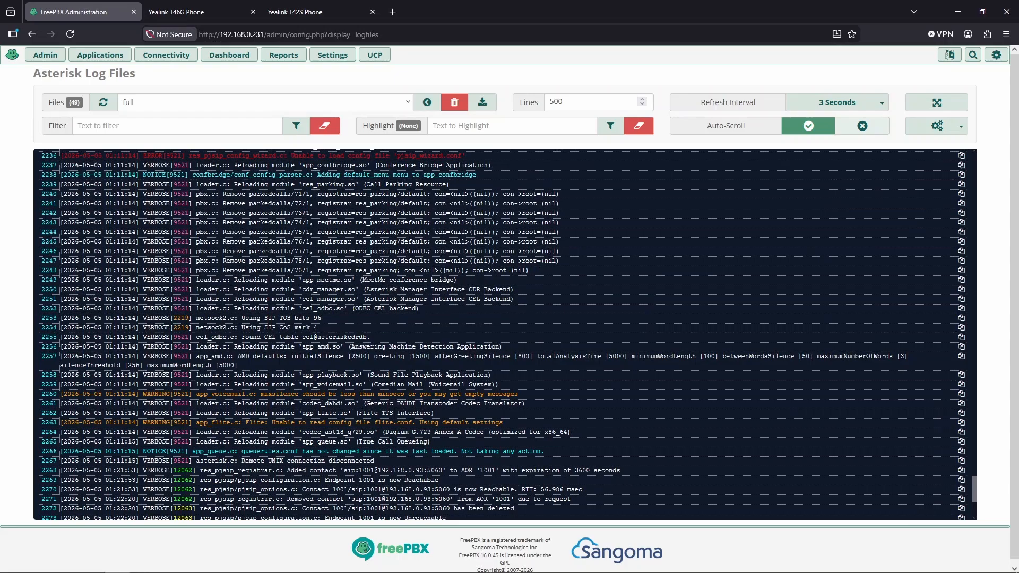
scroll(323, 405, "up", 8)
scroll(323, 405, "up", 6)
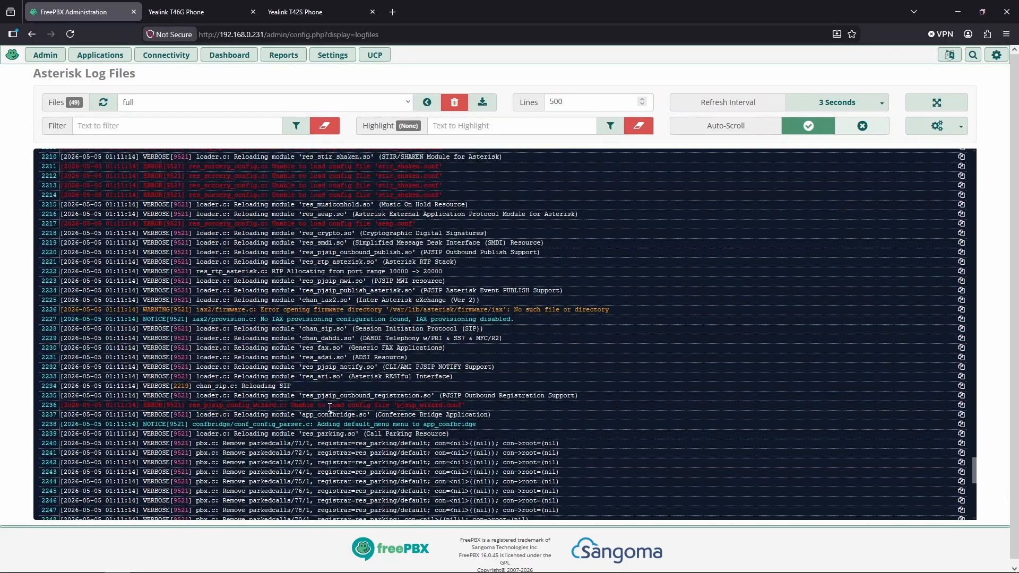
scroll(328, 407, "down", 15)
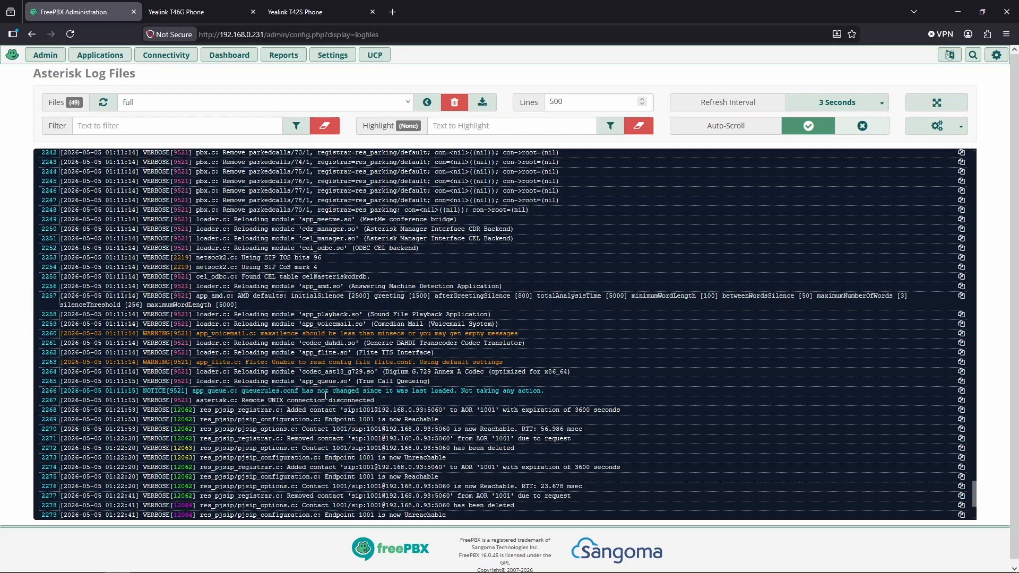
scroll(463, 330, "down", 1)
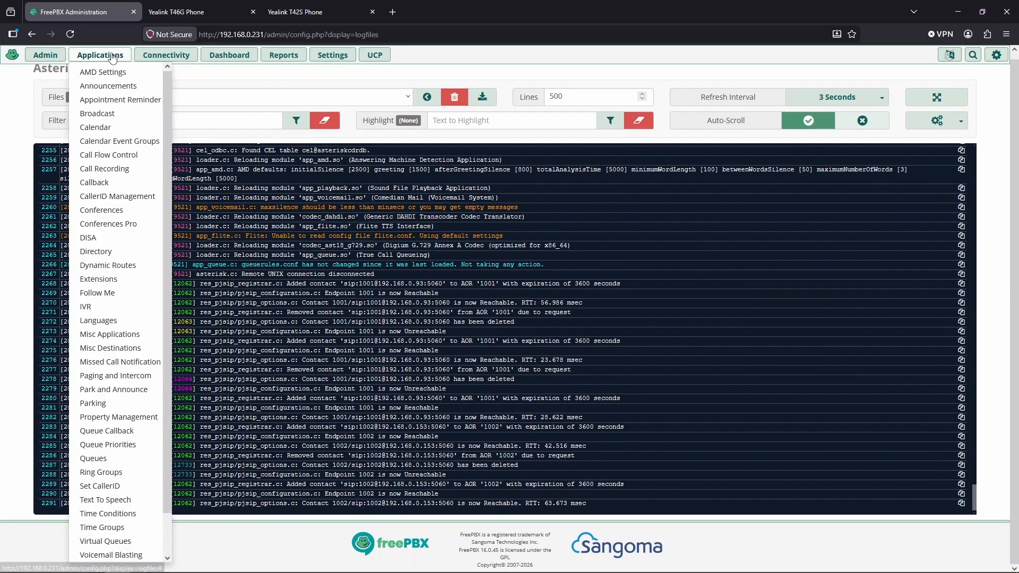
left_click(227, 55)
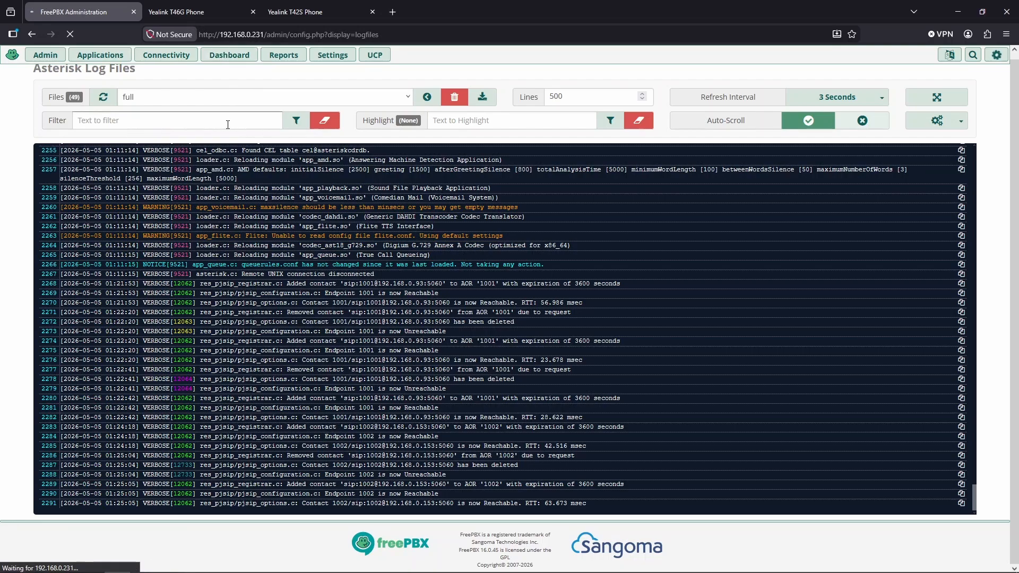